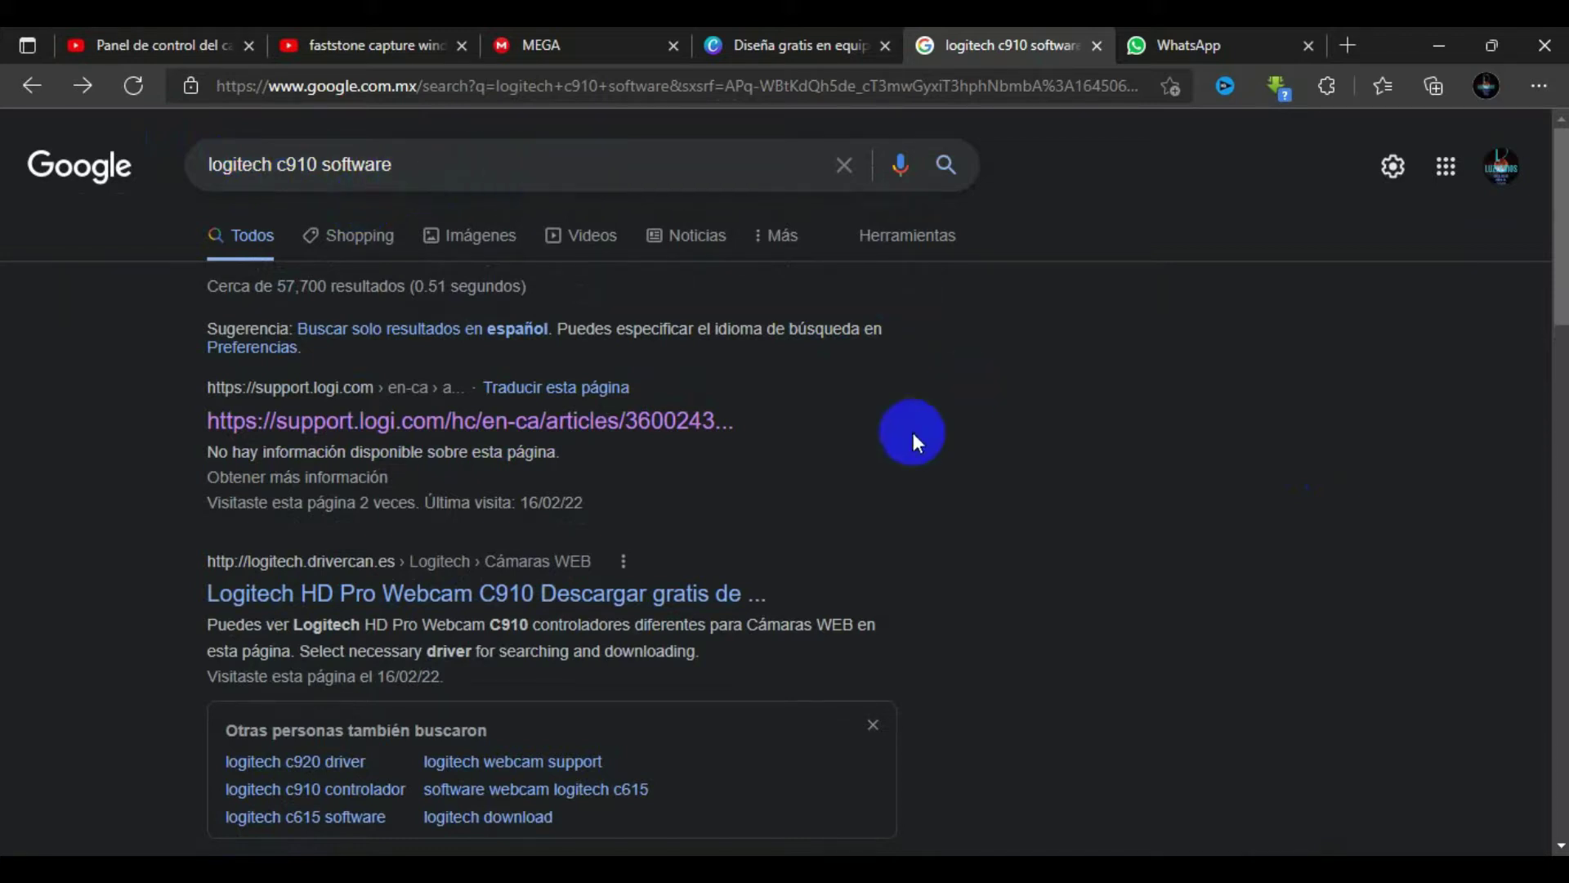
Open Logitech's support page for the HD Pro Webcam C910 from the search results and go to its downloads.
click(549, 422)
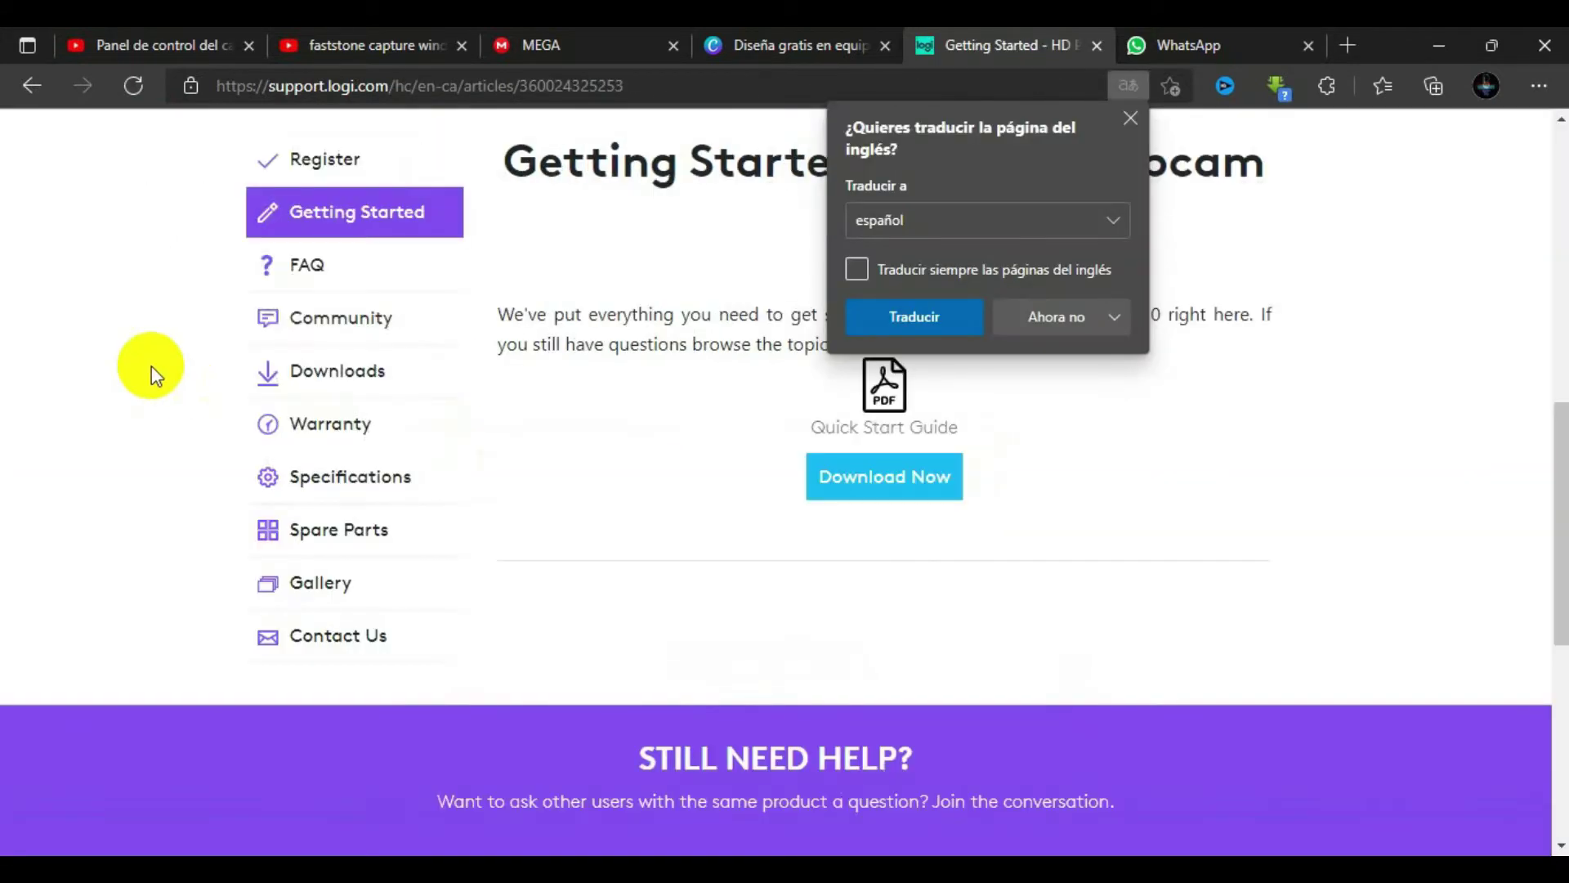
click(163, 415)
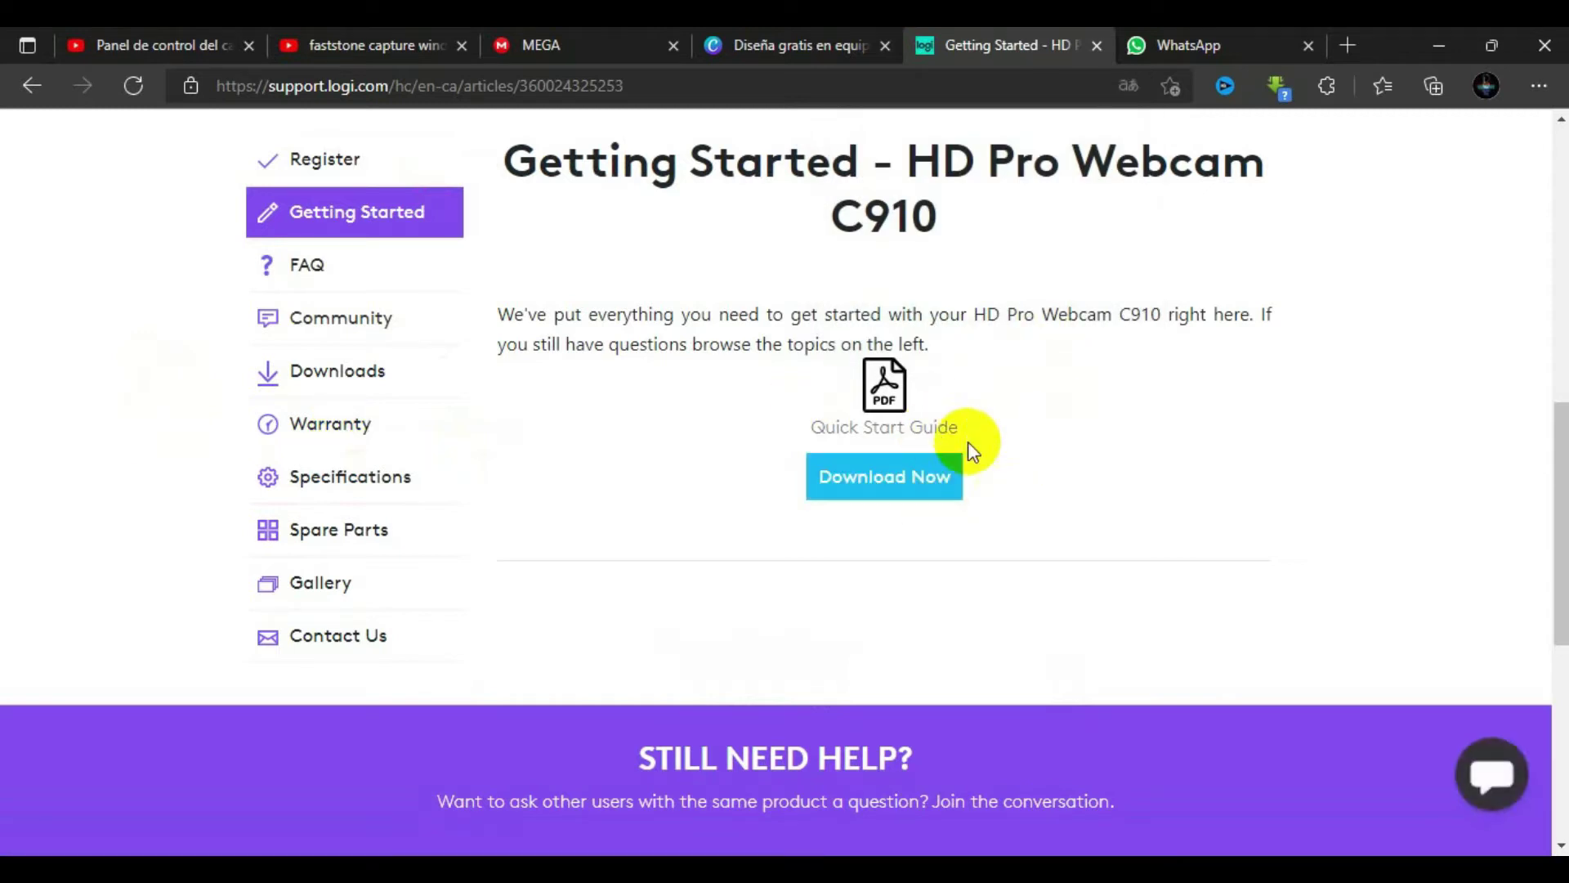
scroll(1071, 433, down, 1)
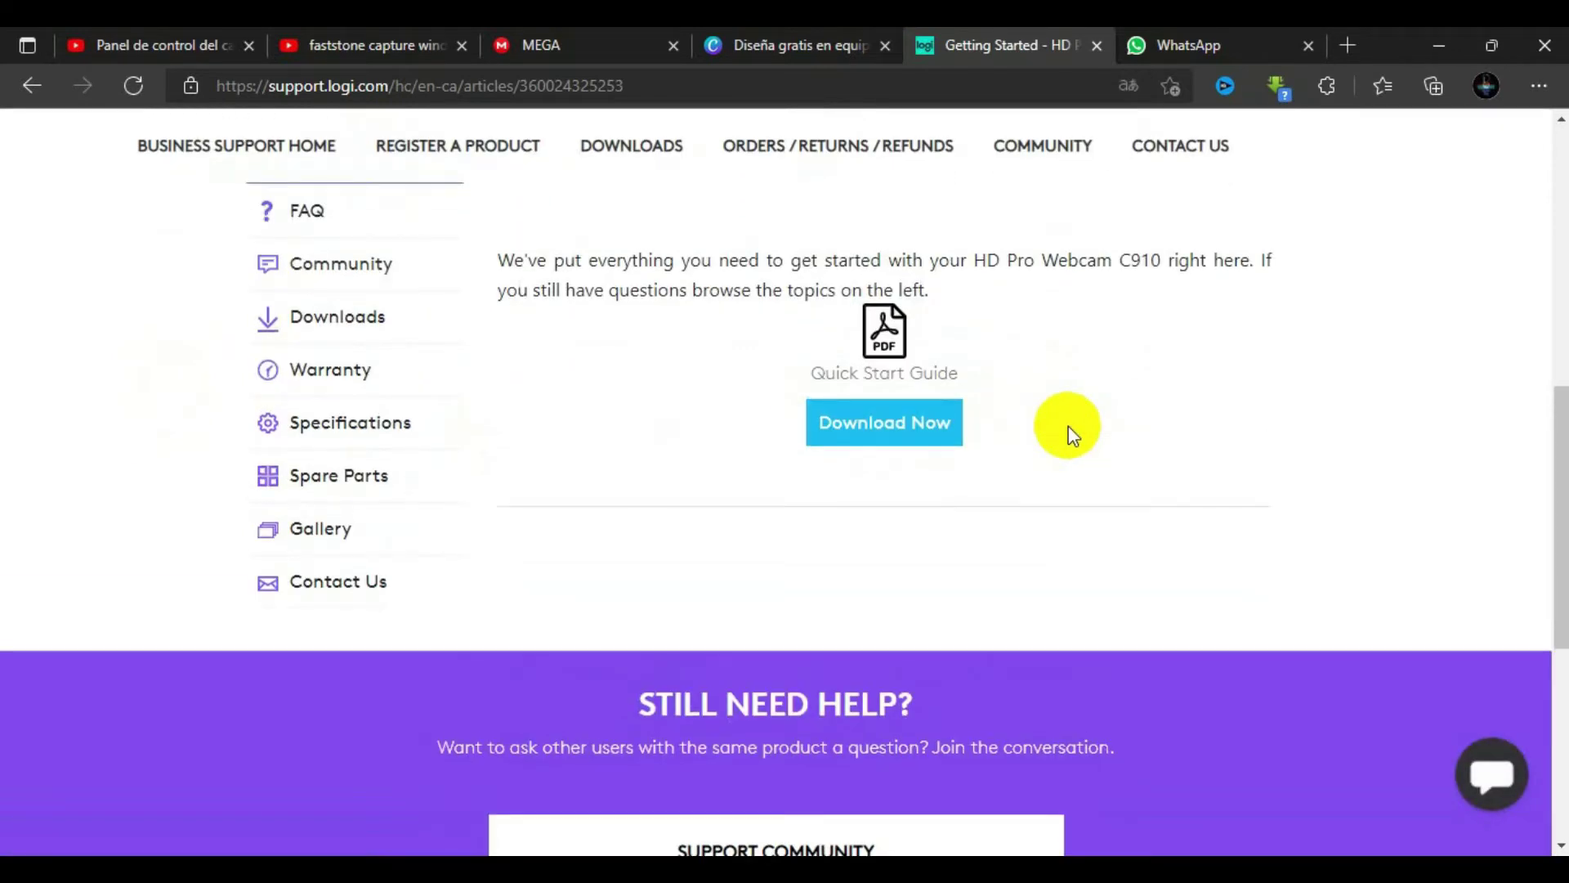
scroll(1071, 433, up, 2)
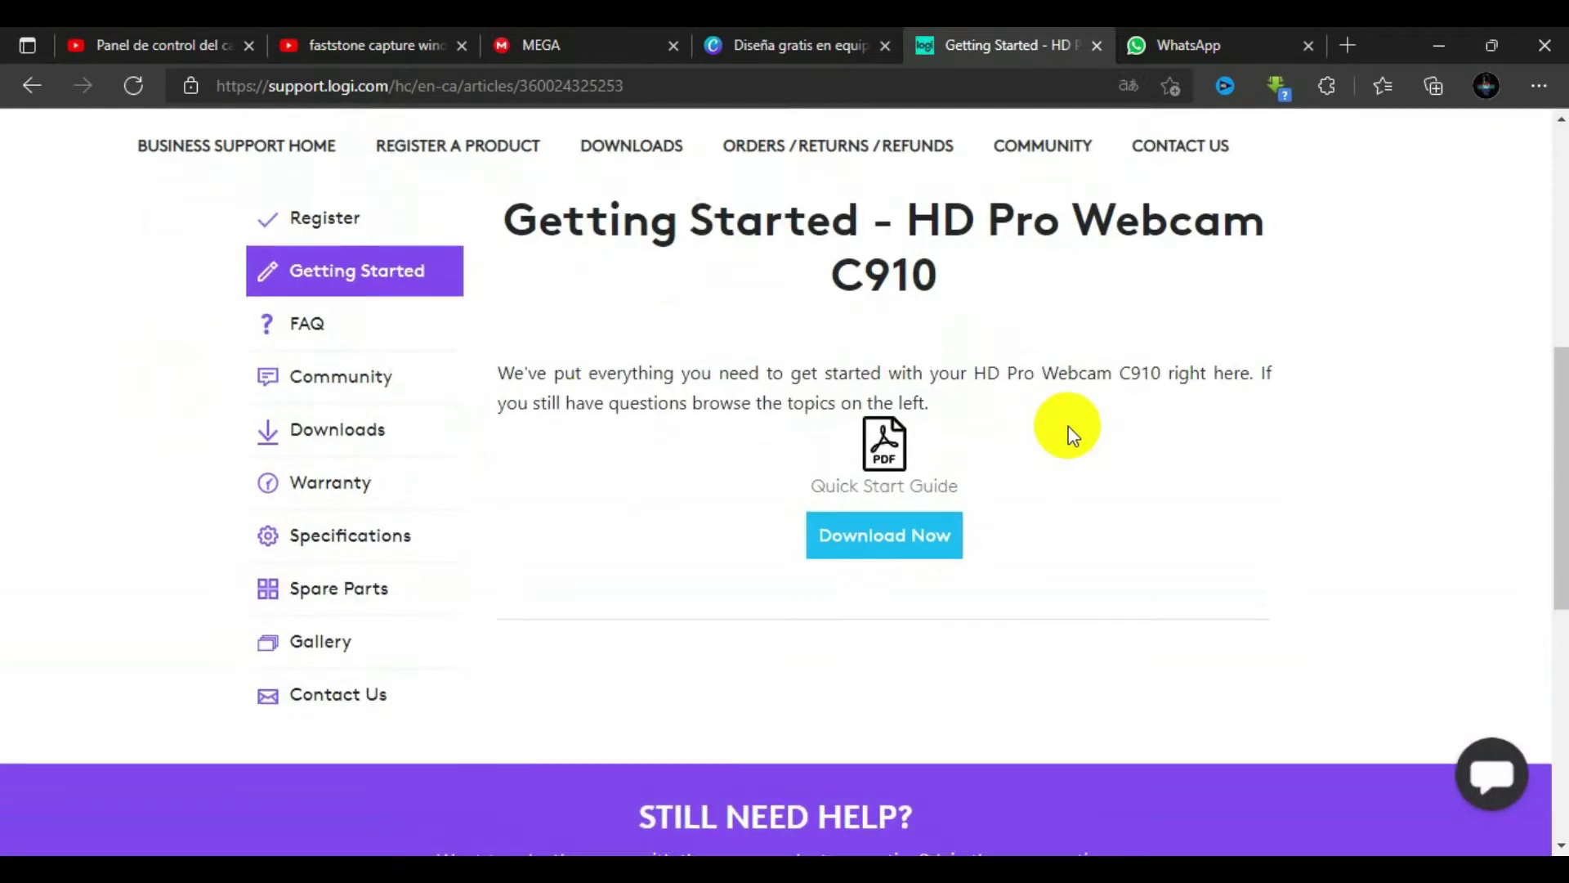
click(340, 433)
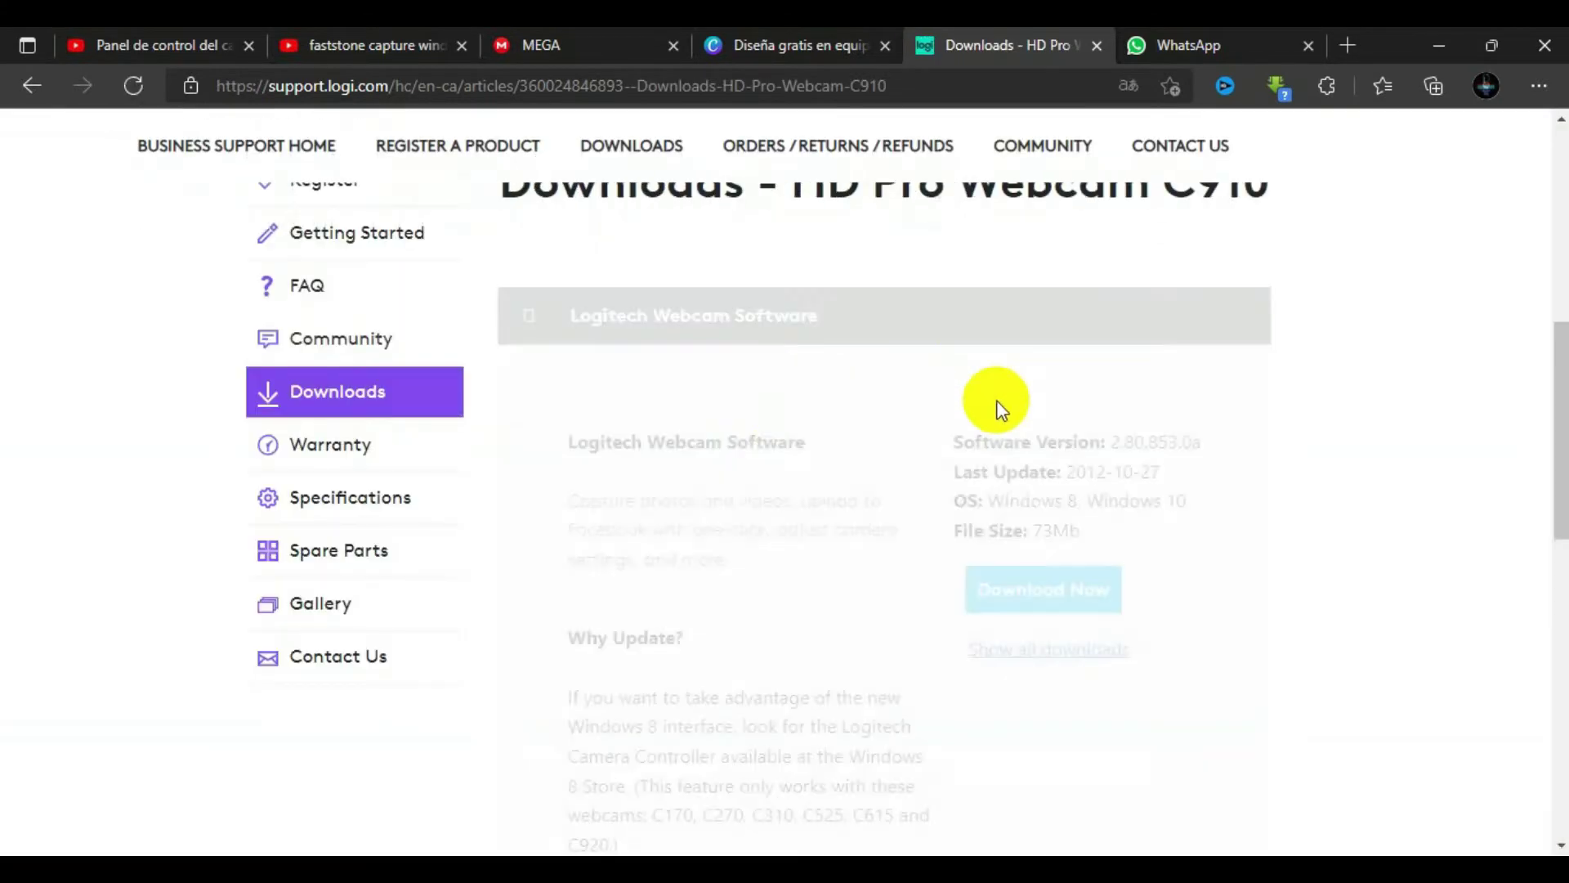
Download Logitech Webcam Software 2.80.853.0a, run the lws280.exe installer and minimize the browser.
scroll(999, 409, down, 1)
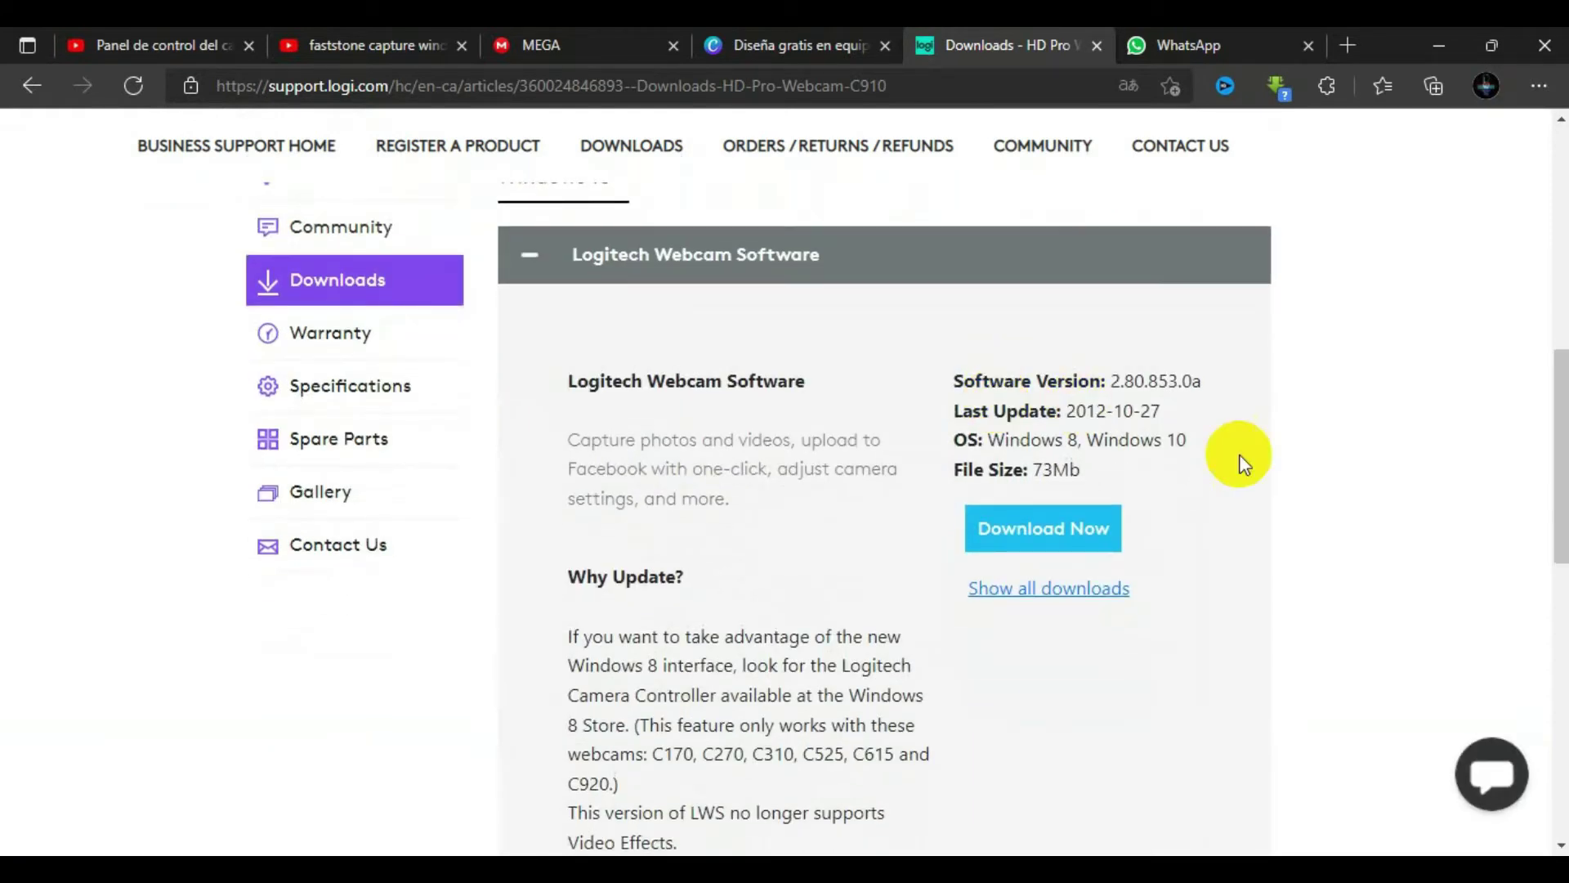
click(1070, 532)
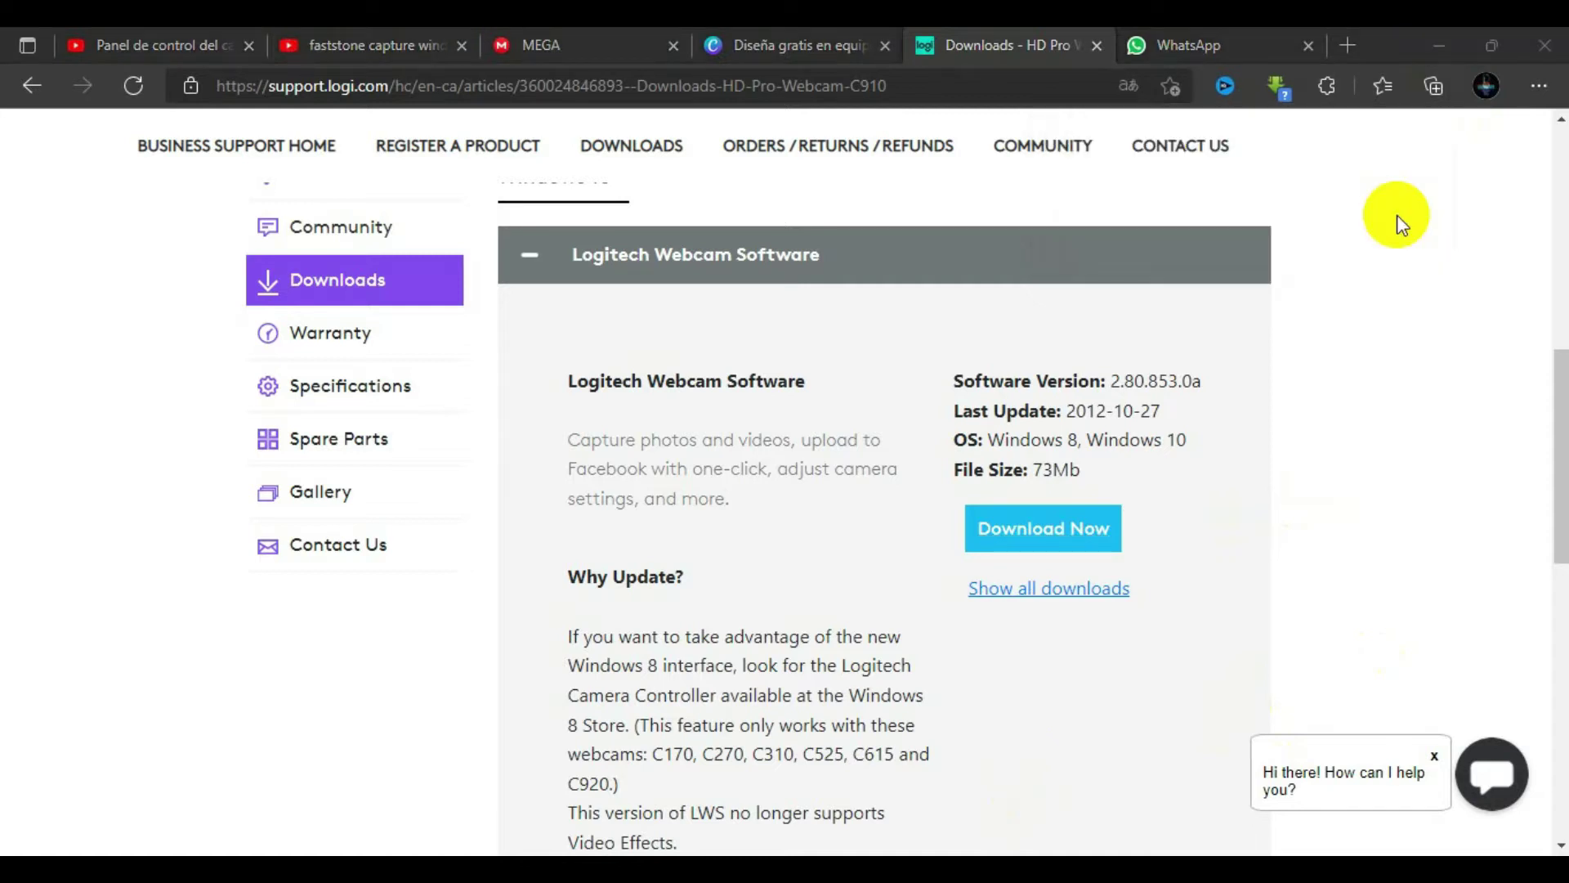
click(1539, 85)
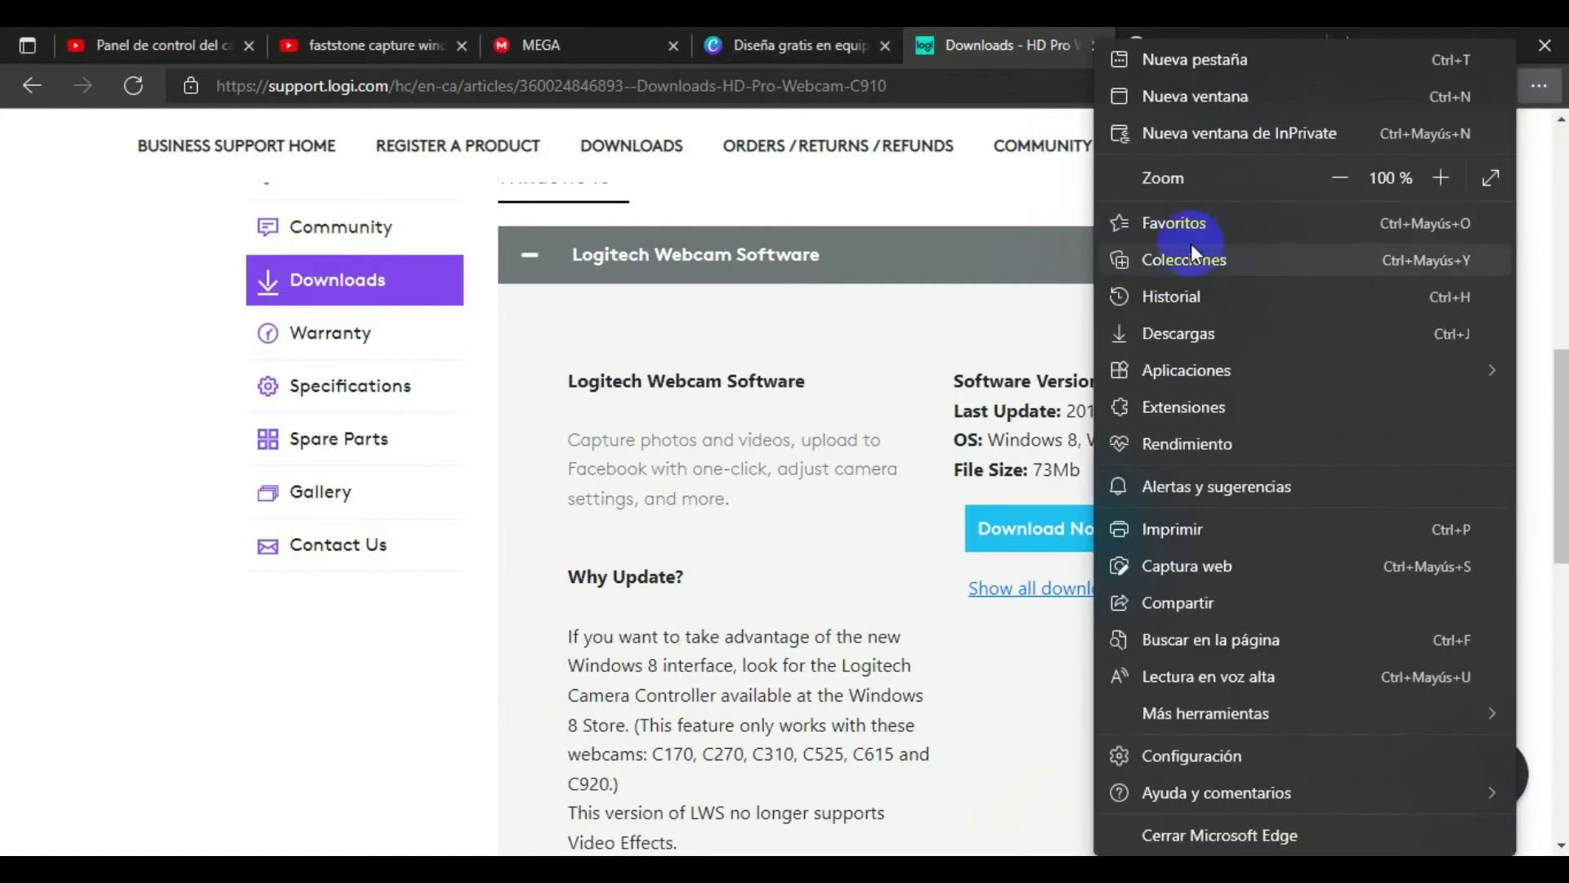
click(1203, 334)
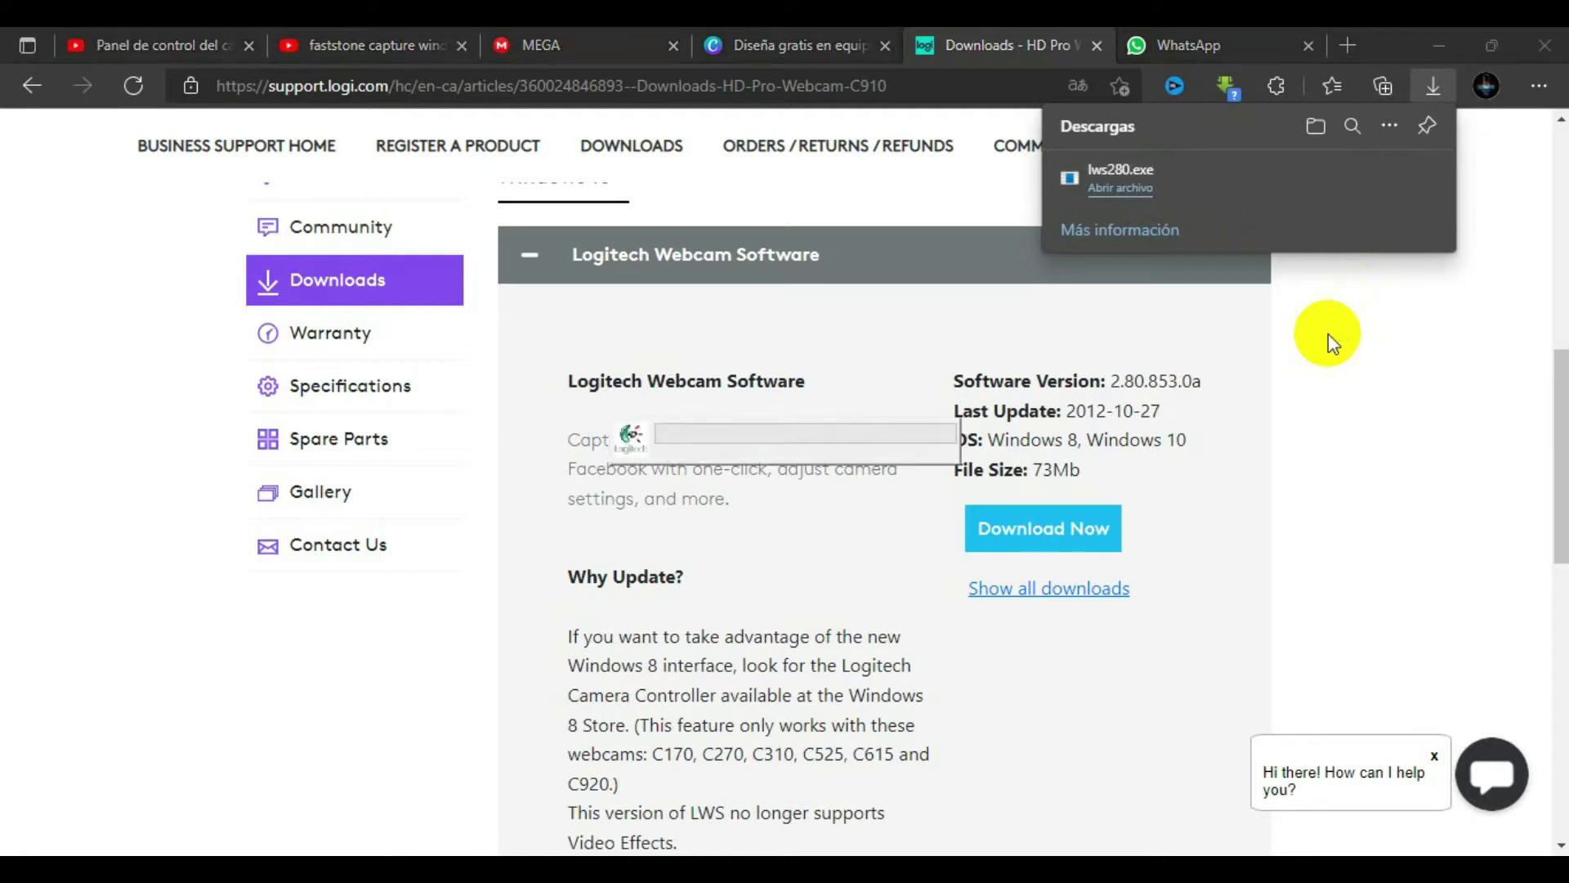
click(1436, 31)
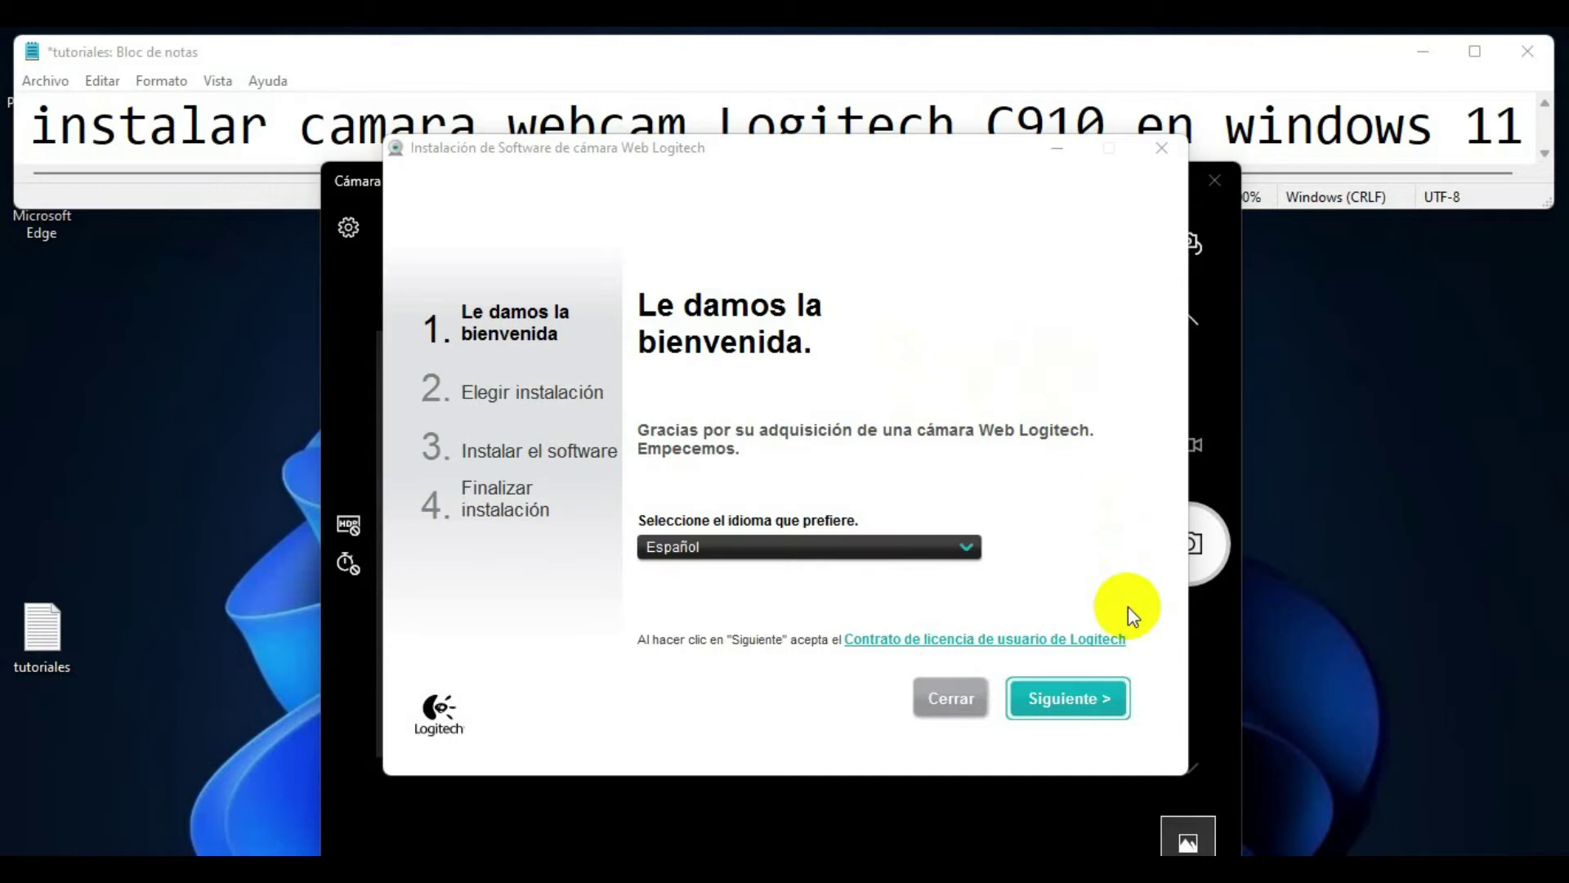
Install the webcam software in Español with the preselected components in C:\Program Files (x86)\Logitech.
click(1092, 698)
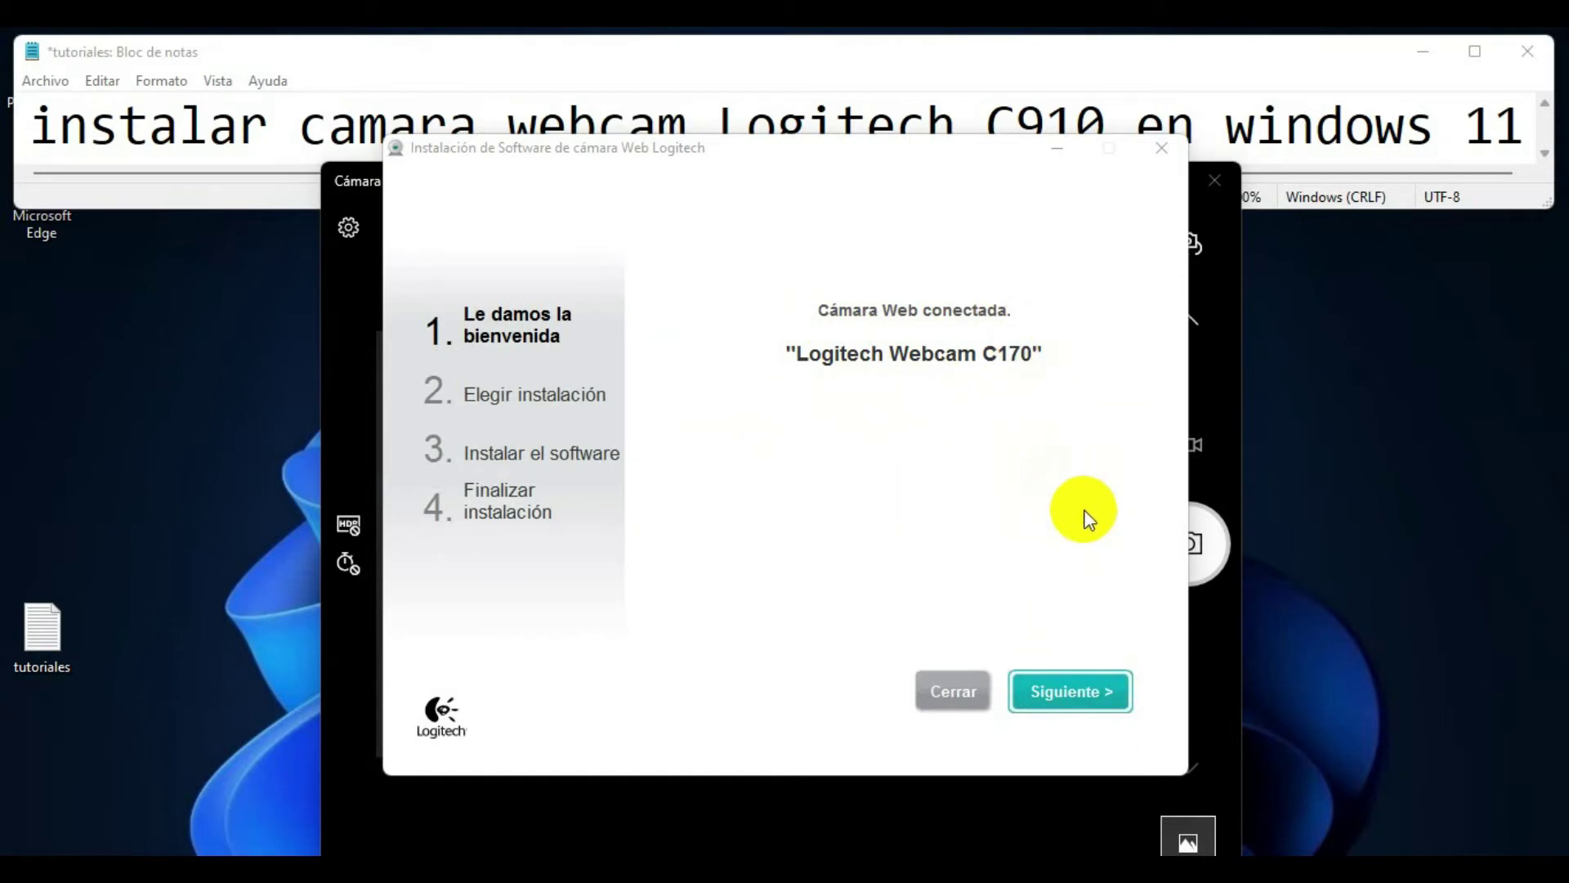
click(1073, 692)
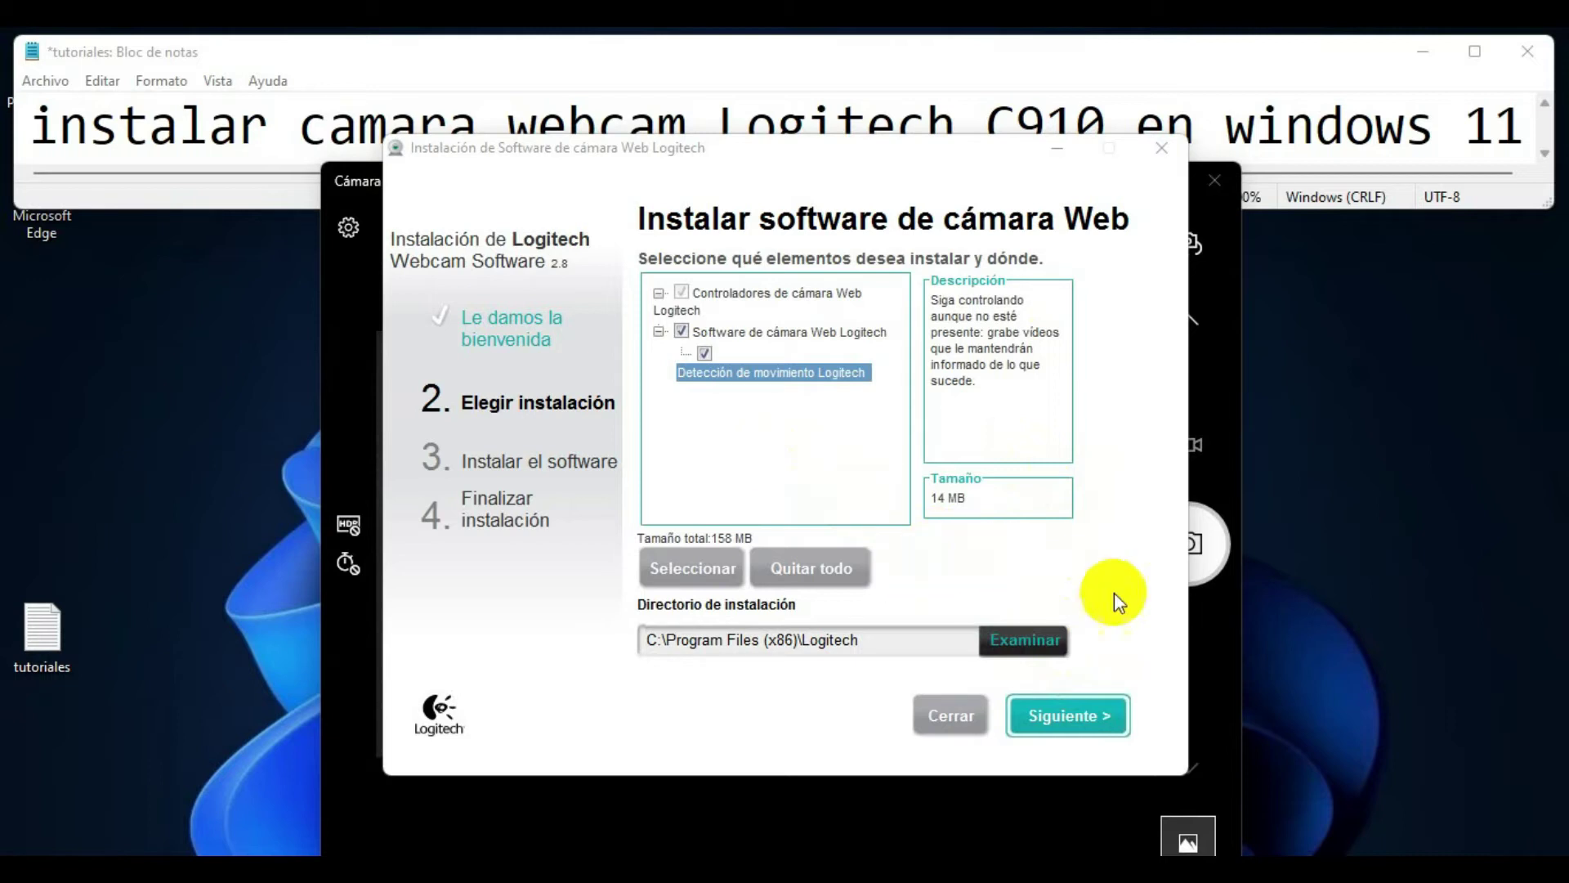
click(1101, 719)
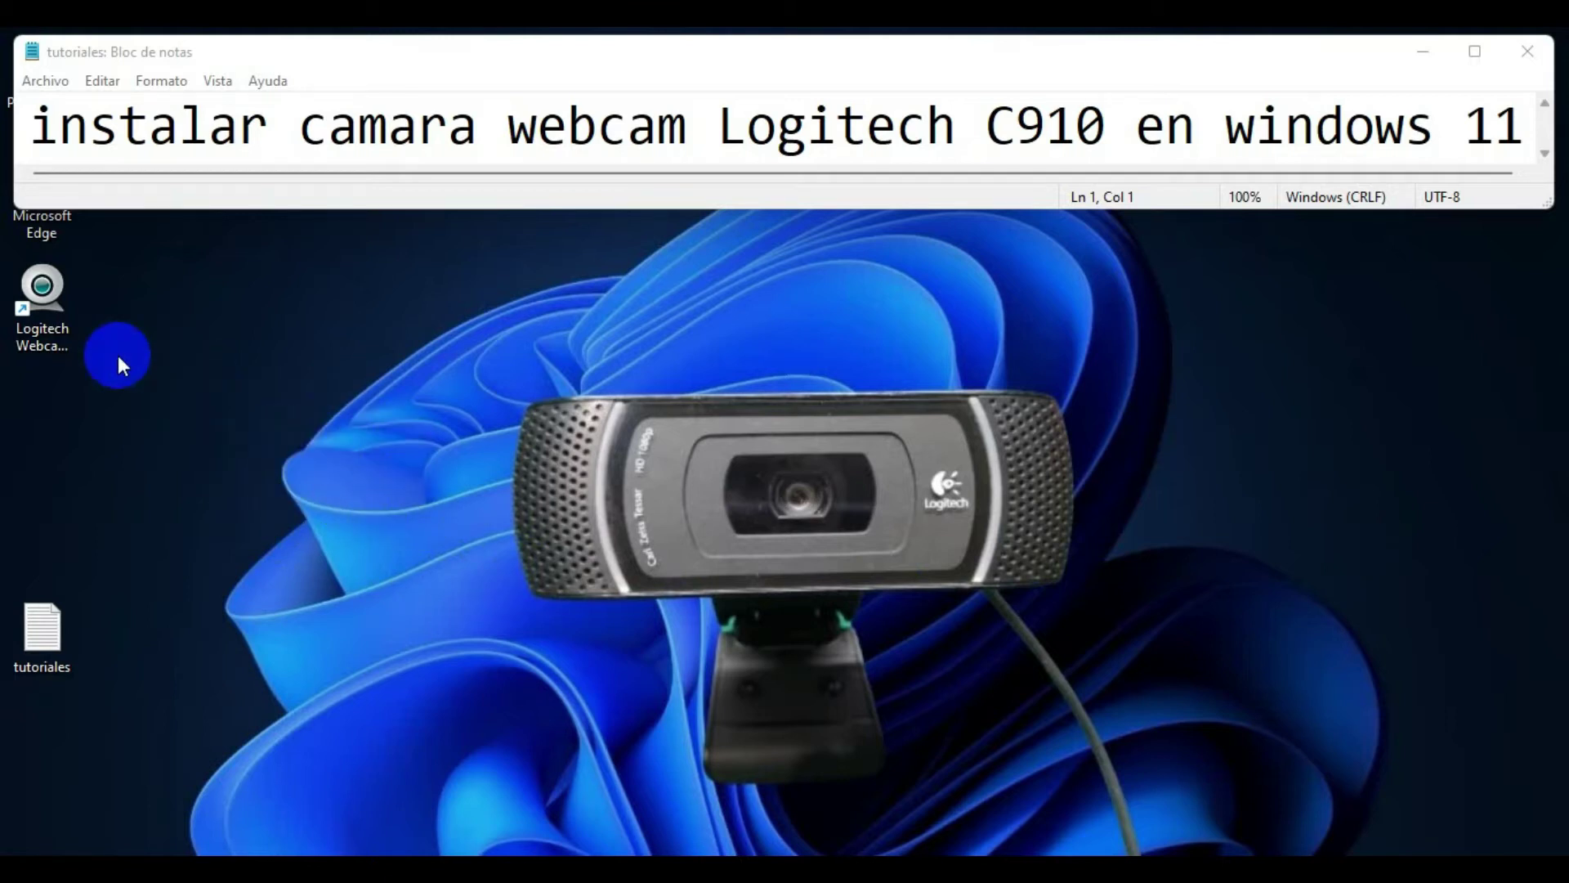
Launch Logitech Webcam Software from the desktop, show the camera controls and try zooming in and out.
double_click(57, 333)
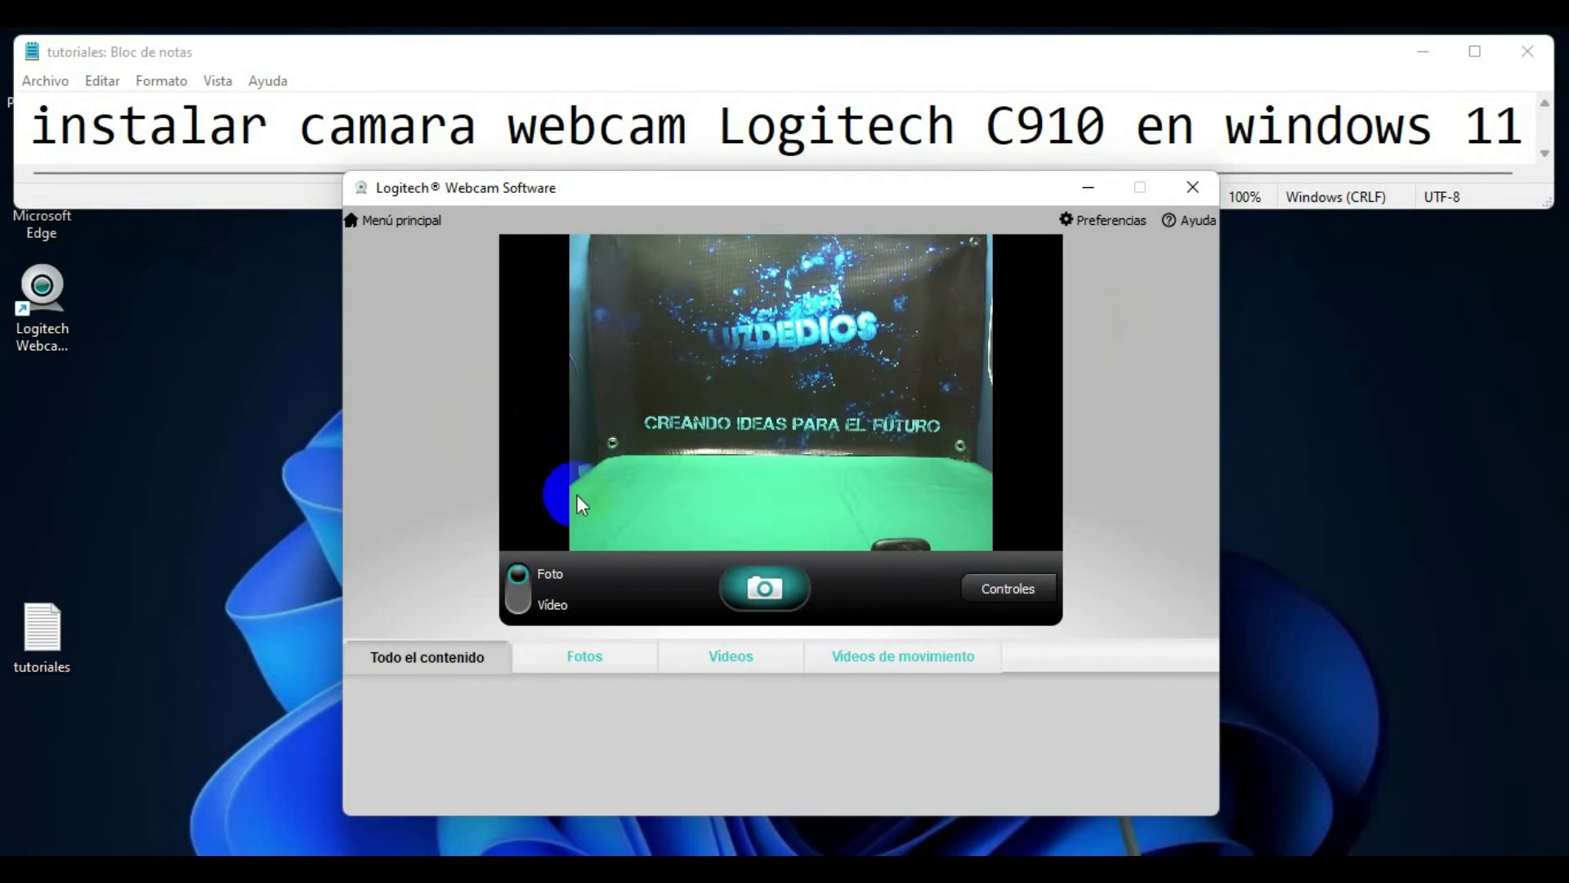
click(995, 585)
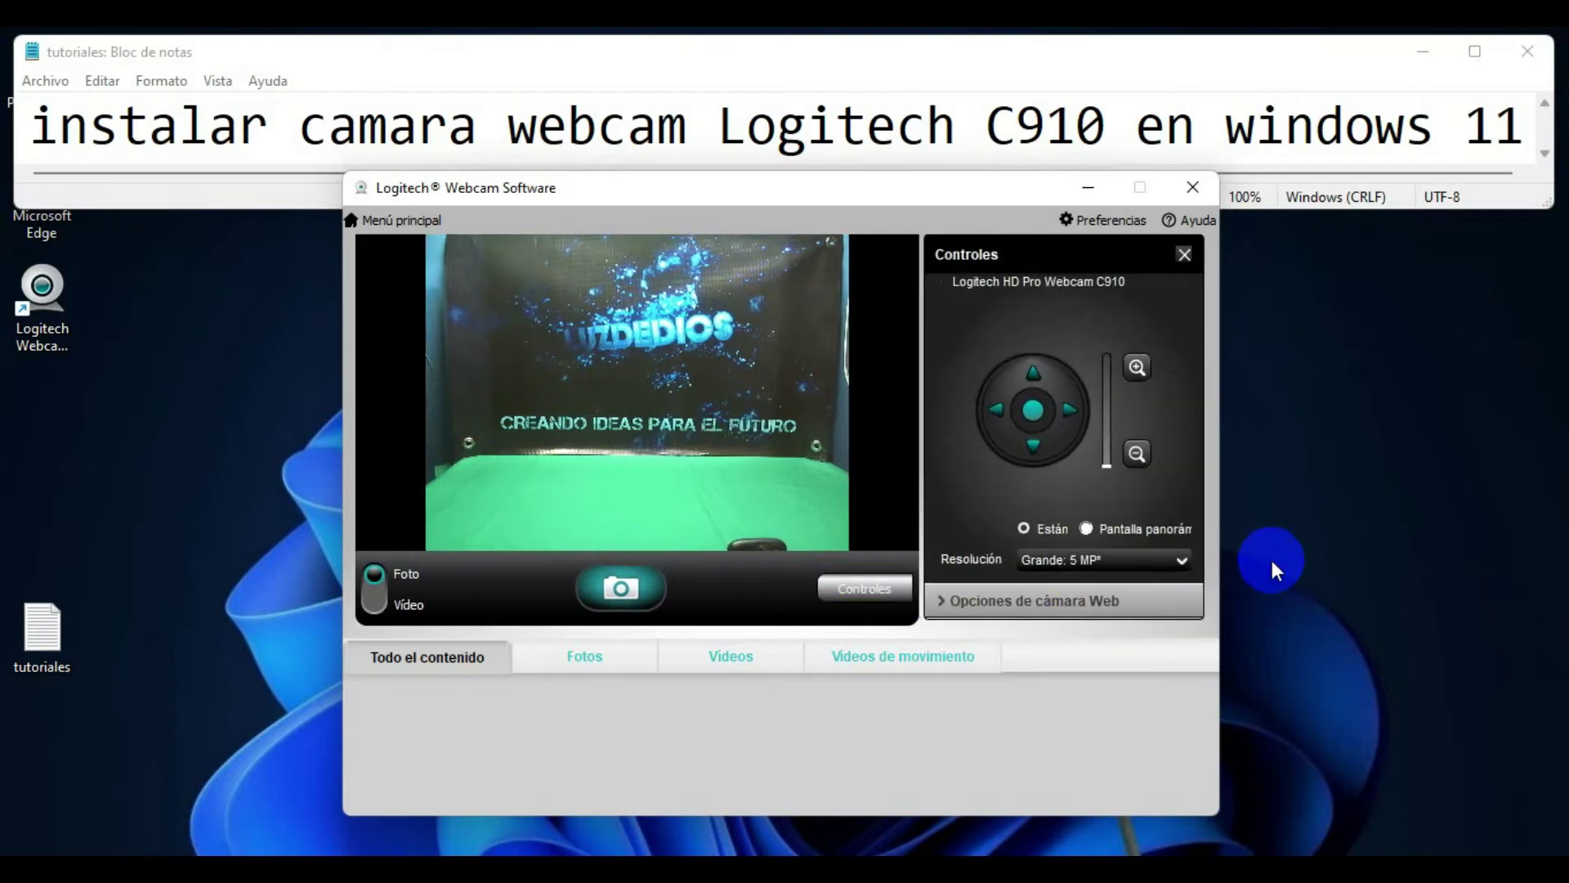
click(1139, 371)
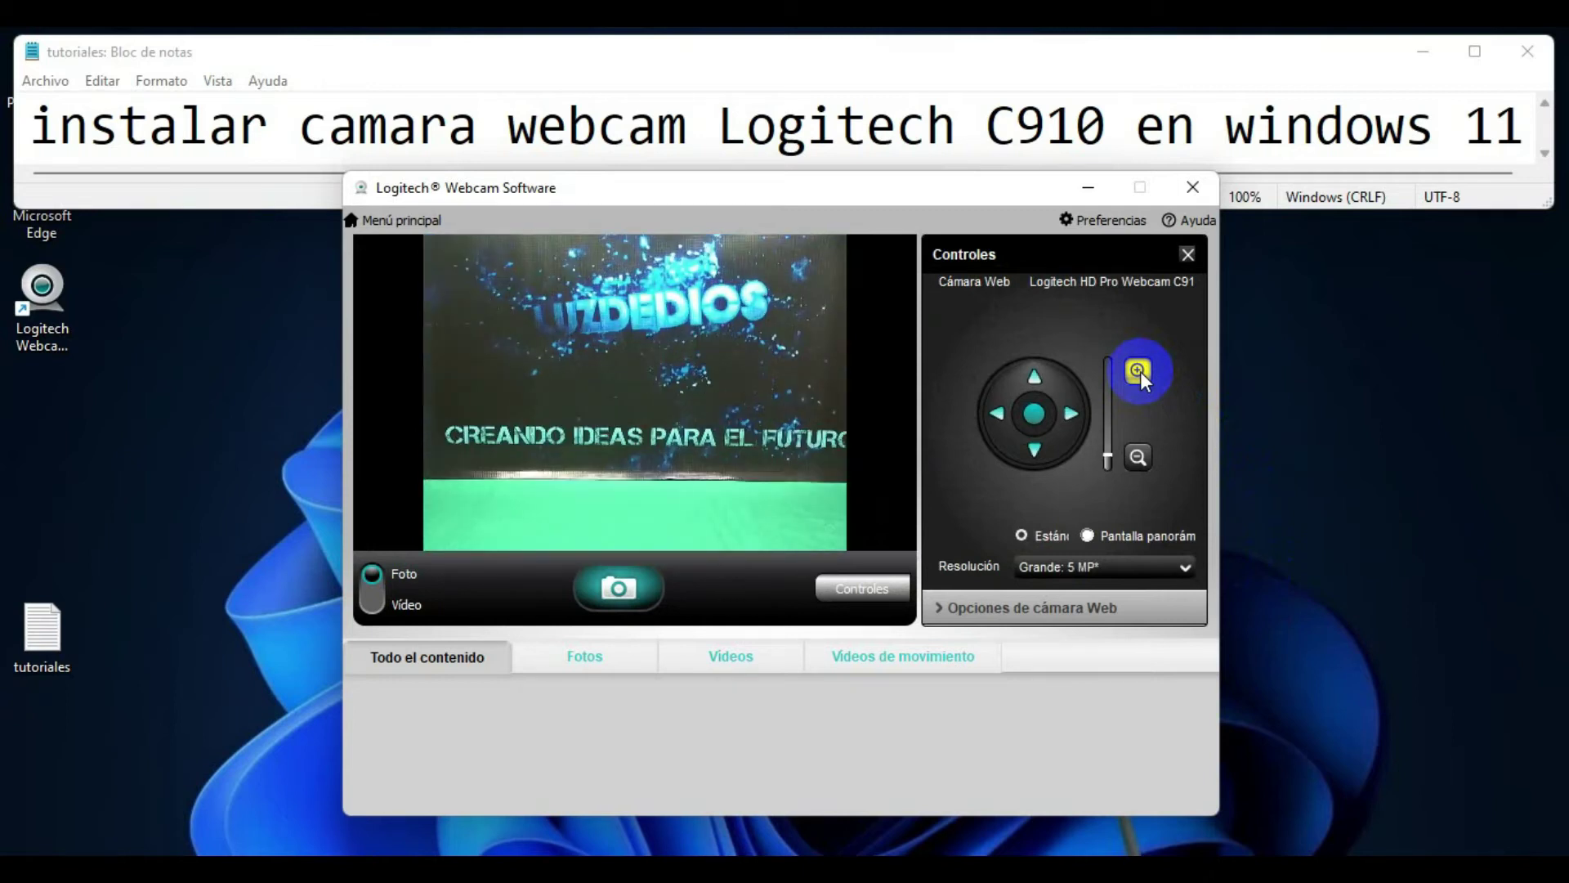
click(1139, 458)
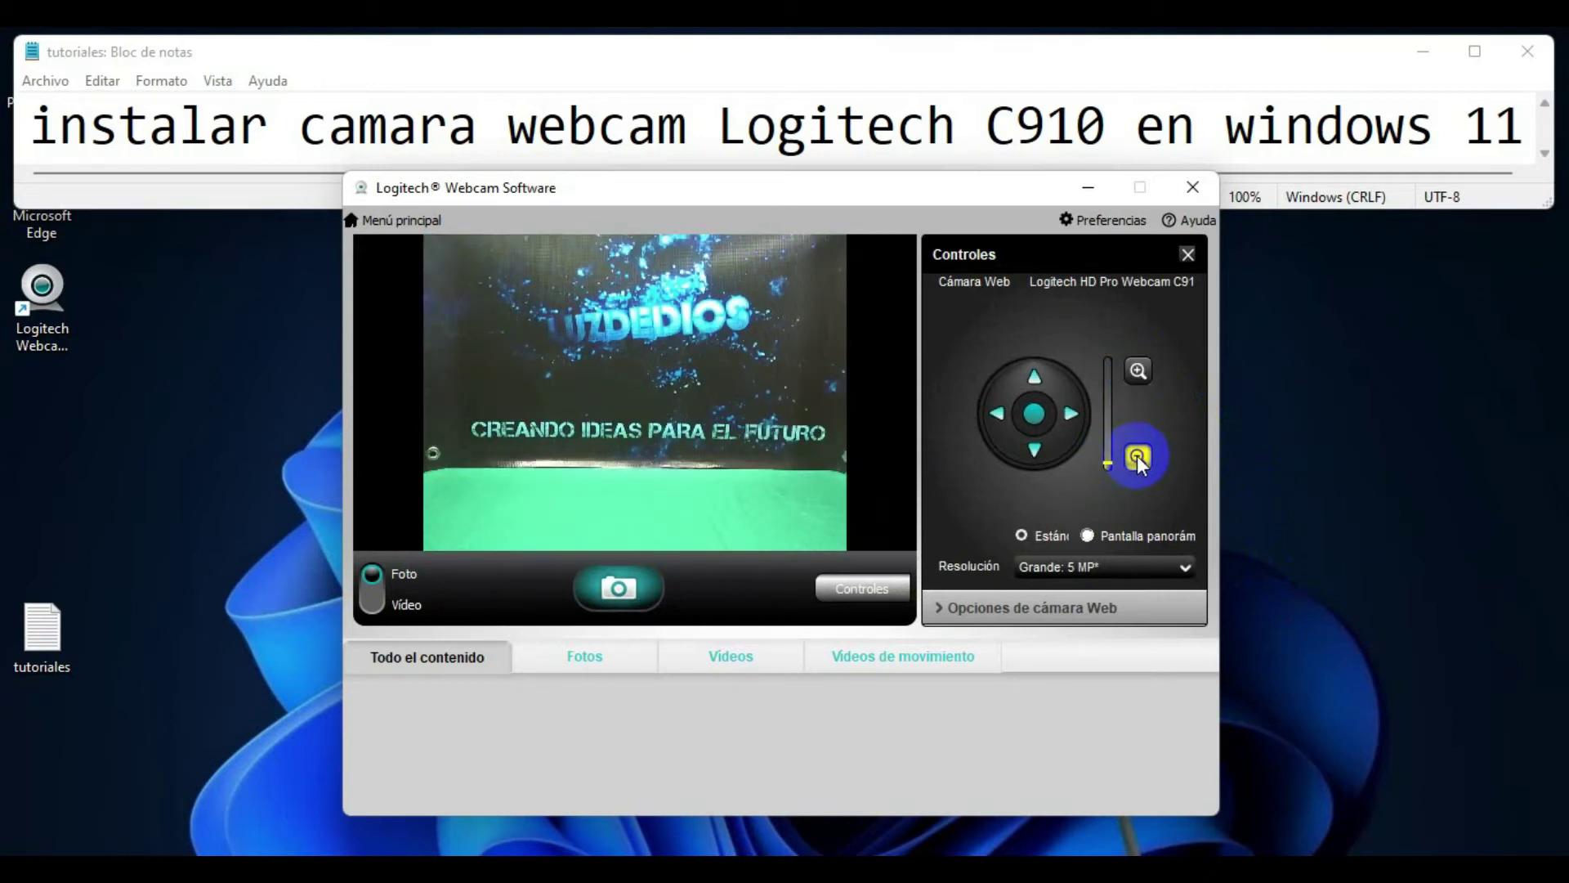
Set the photo resolution to Máx.: 10 MP and zoom the camera fully out.
click(1186, 568)
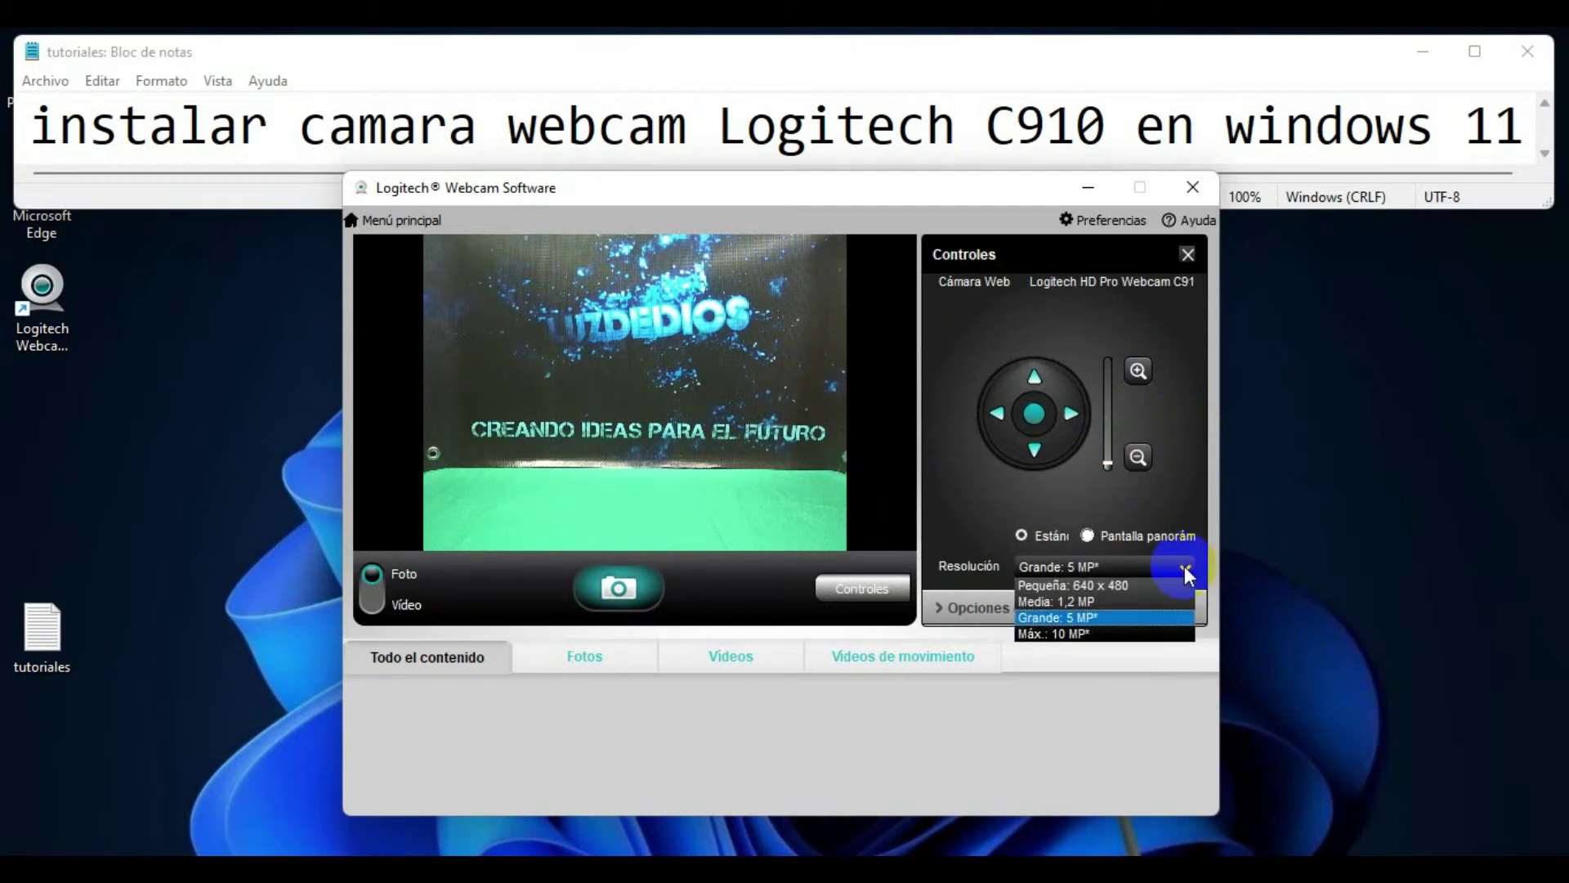
click(1076, 634)
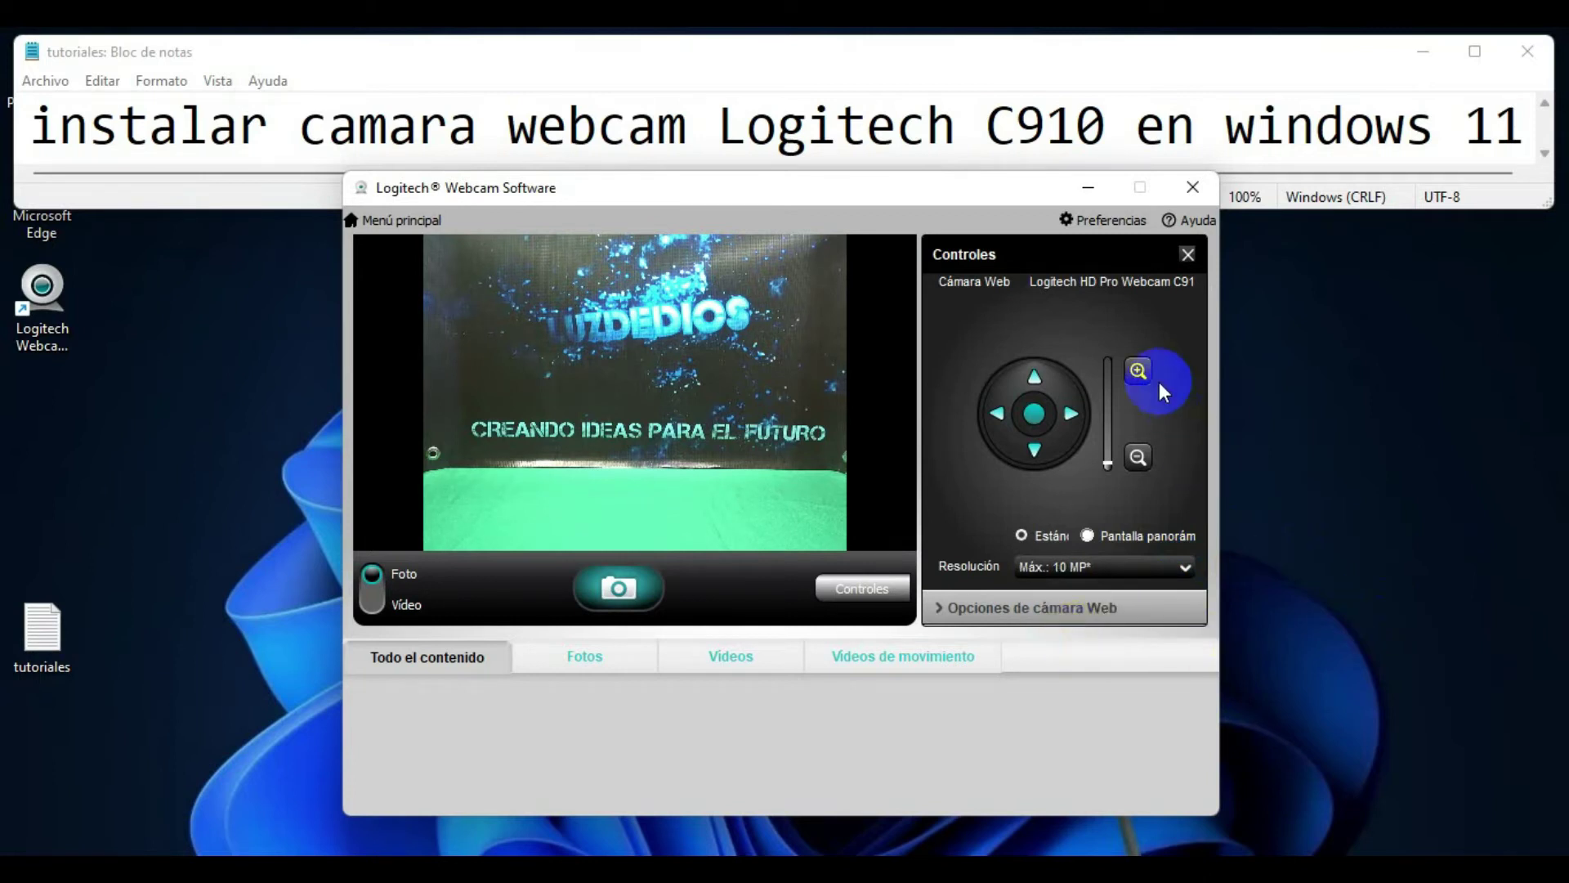
click(1136, 459)
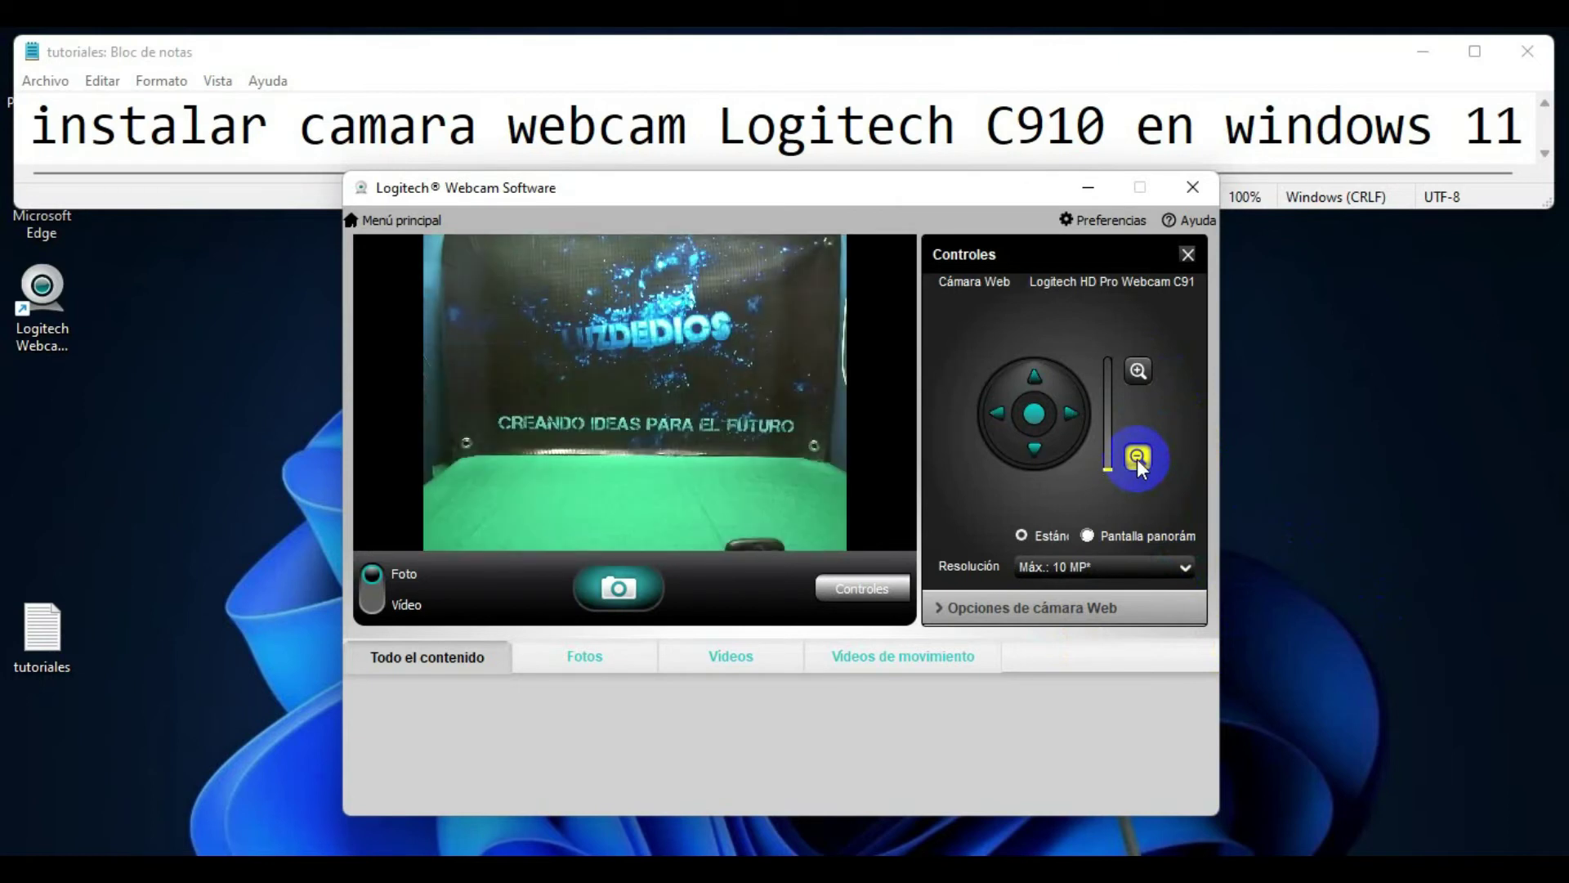
Test the camera zoom by magnifying the image in several stages and returning to the widest view.
click(1140, 370)
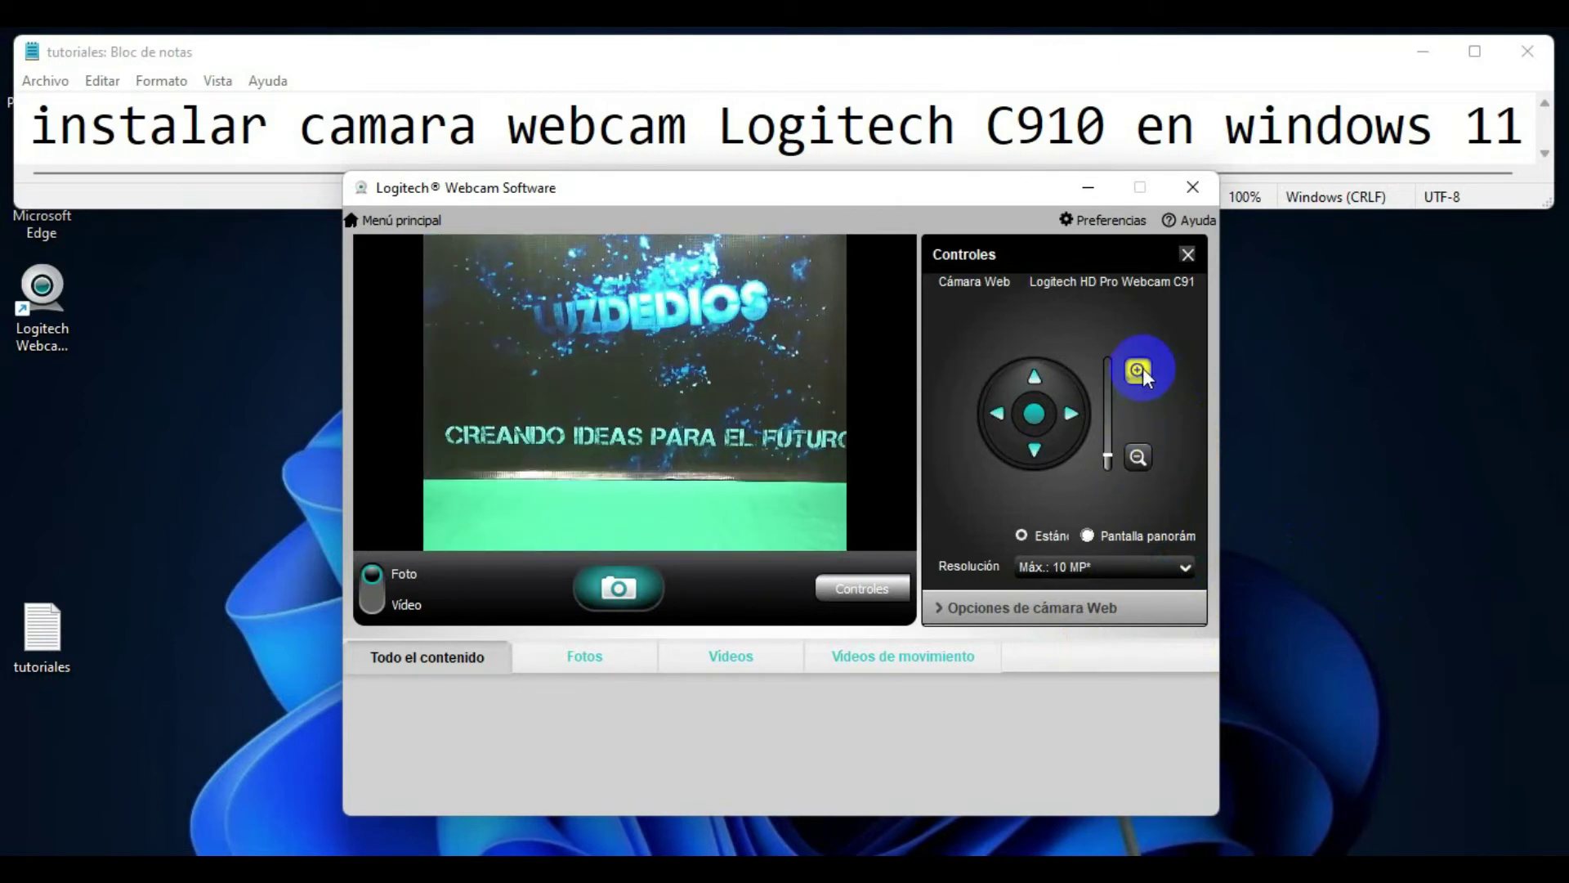
click(1140, 370)
click(1140, 370)
click(1141, 371)
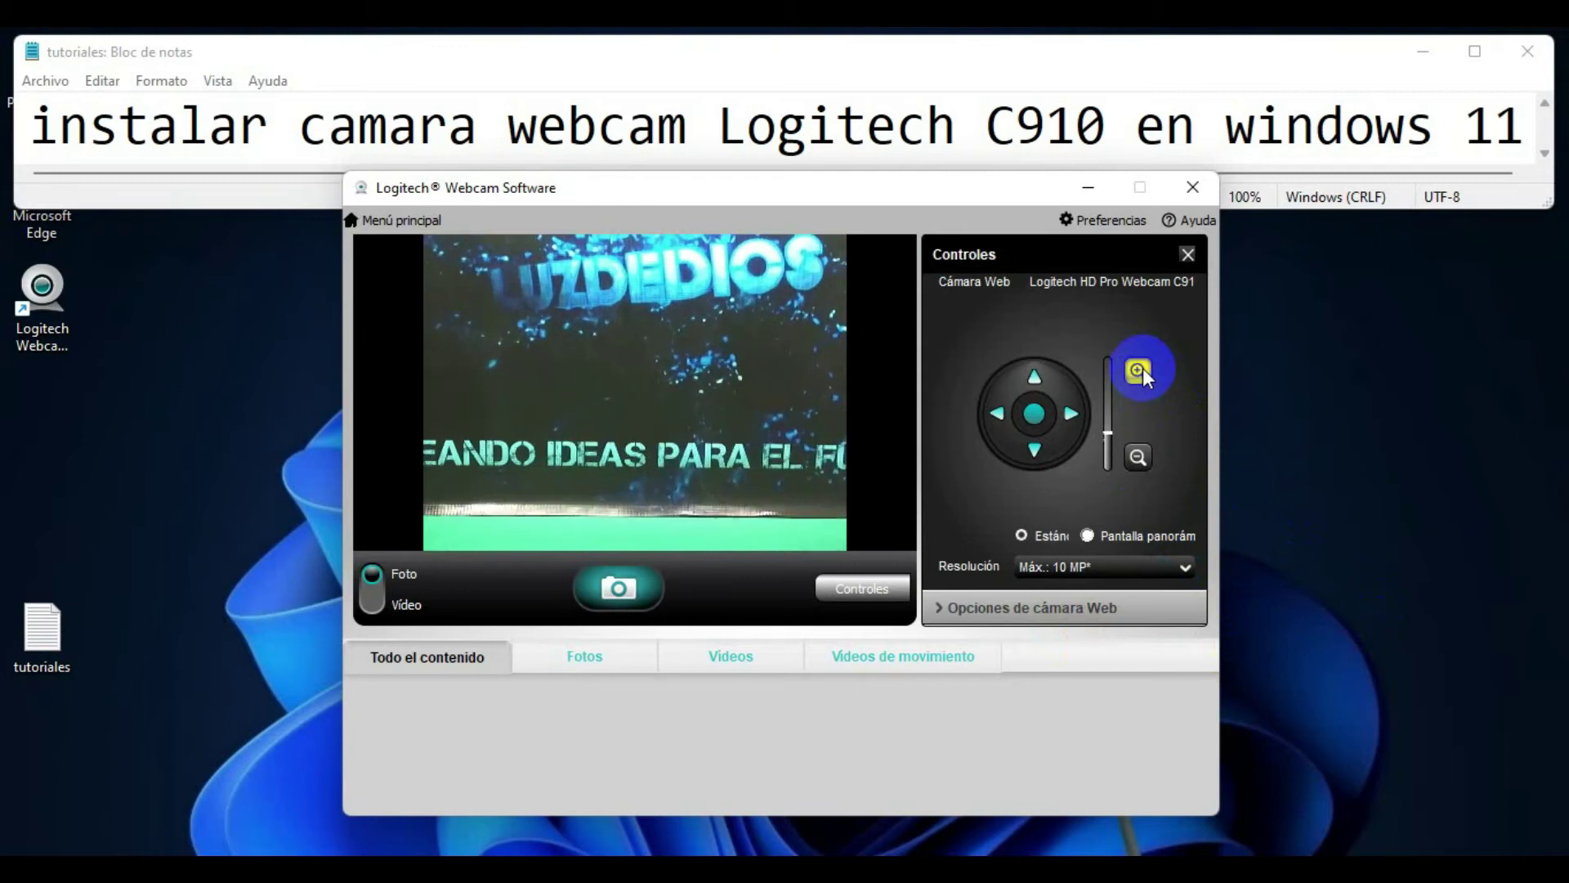
click(1141, 371)
click(1140, 371)
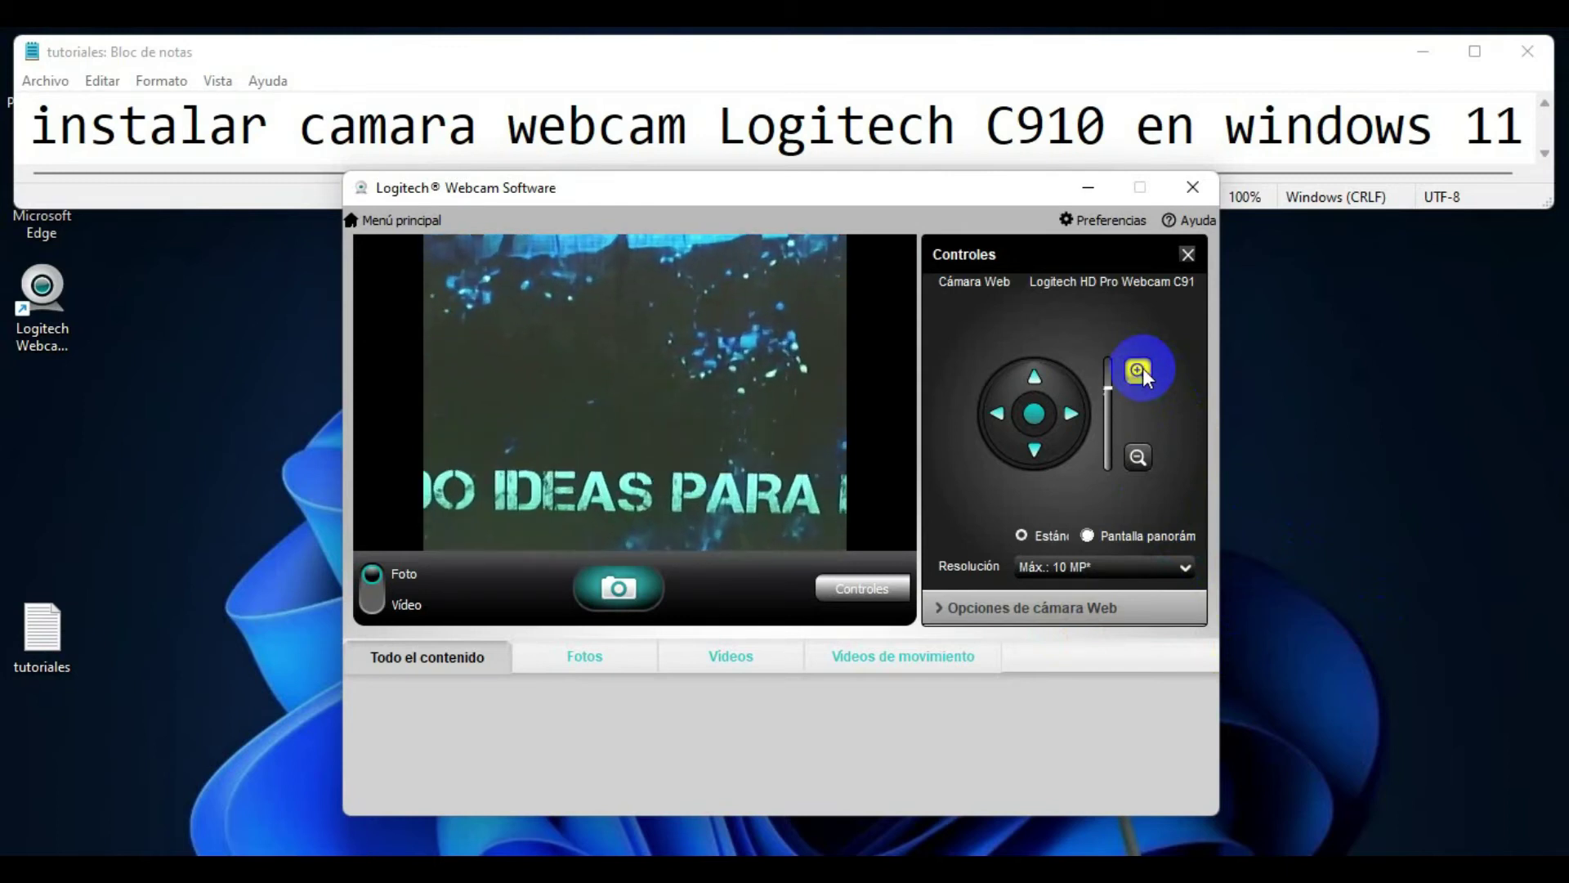
click(1145, 448)
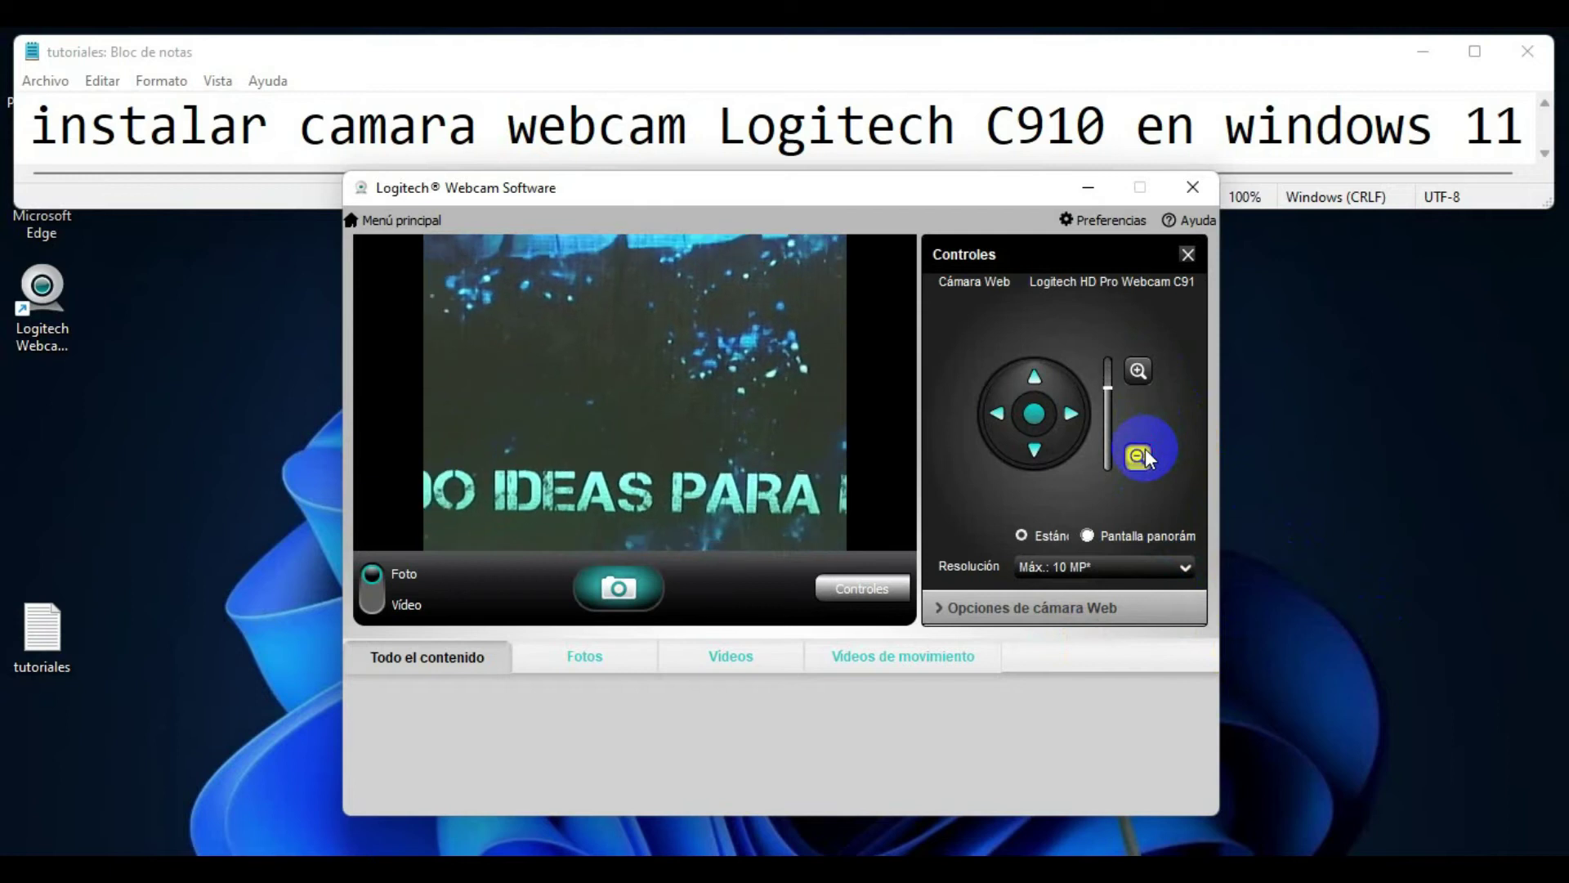
click(1145, 449)
click(1145, 449)
click(1145, 449)
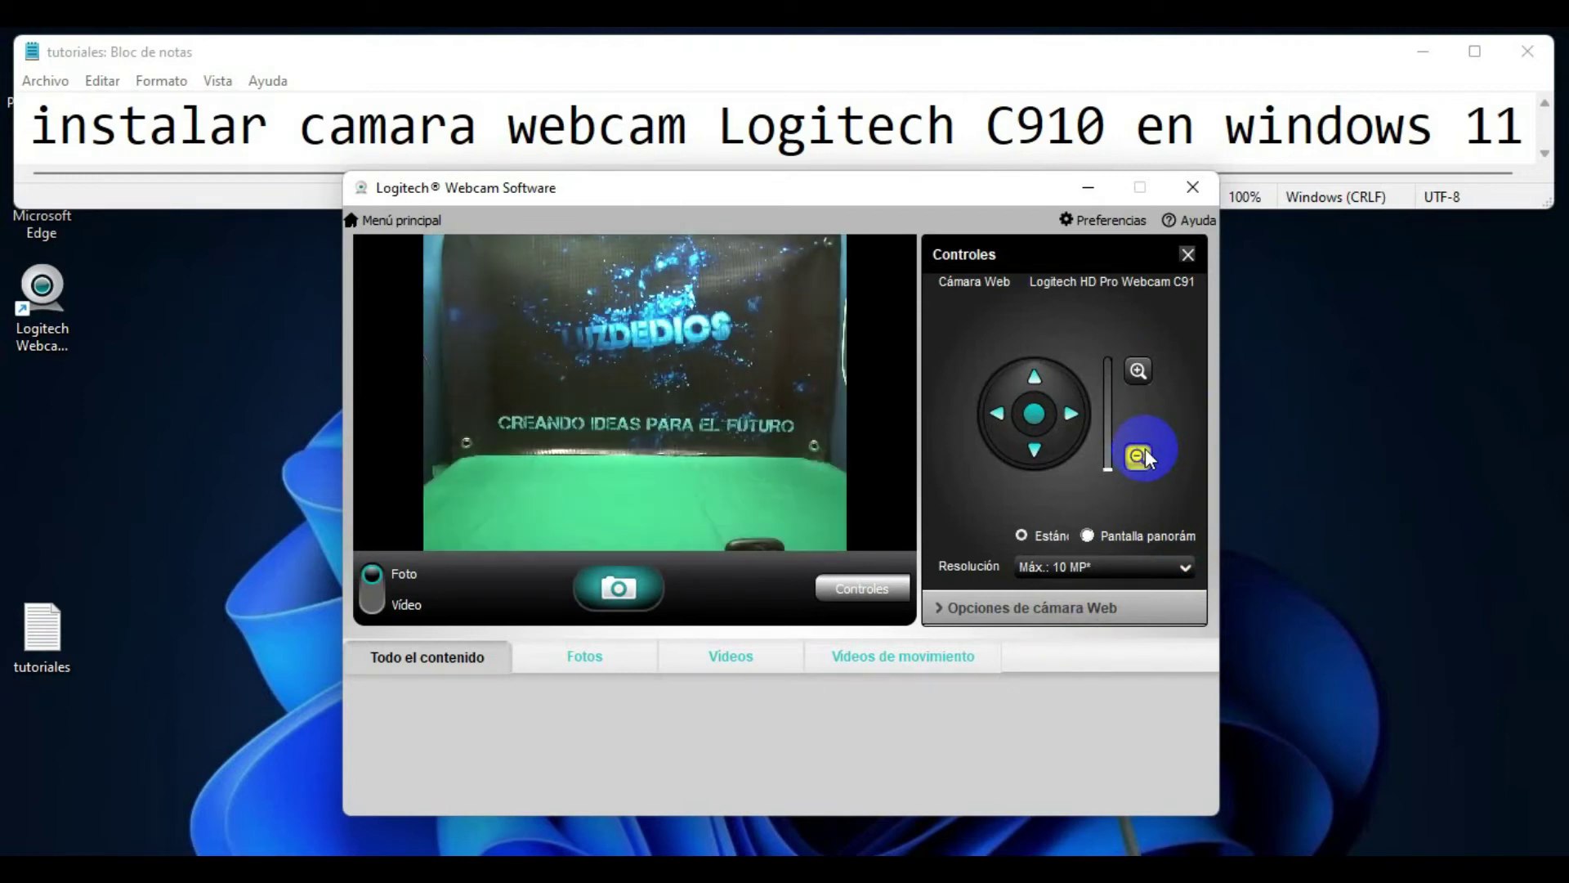
Switch the camera to video mode and set the recording resolution to Máx.: 1080p.
click(371, 601)
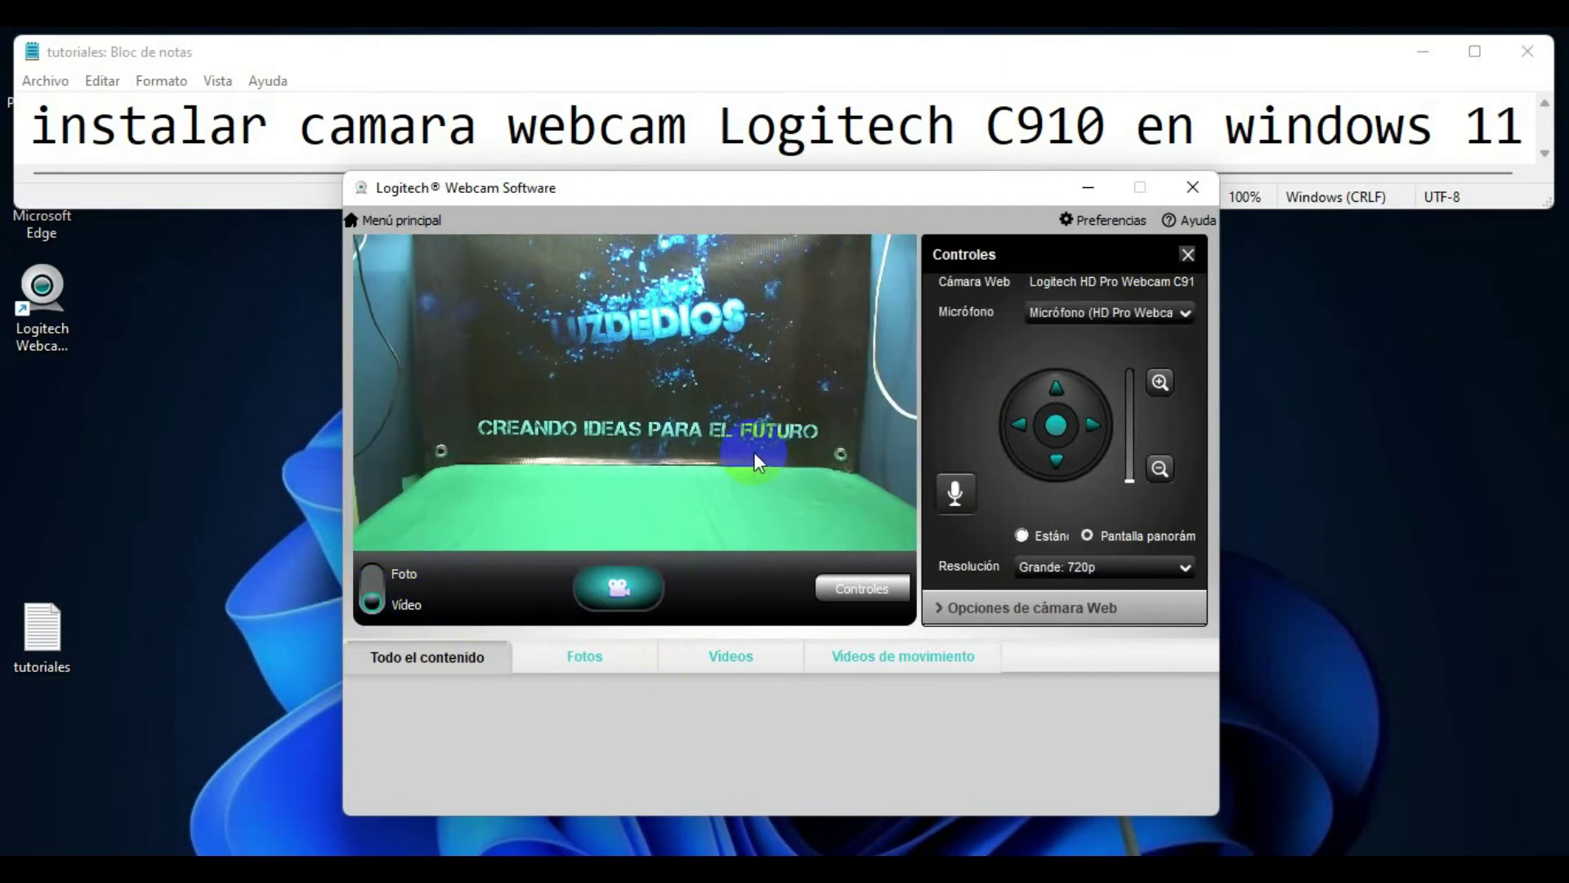
click(1185, 571)
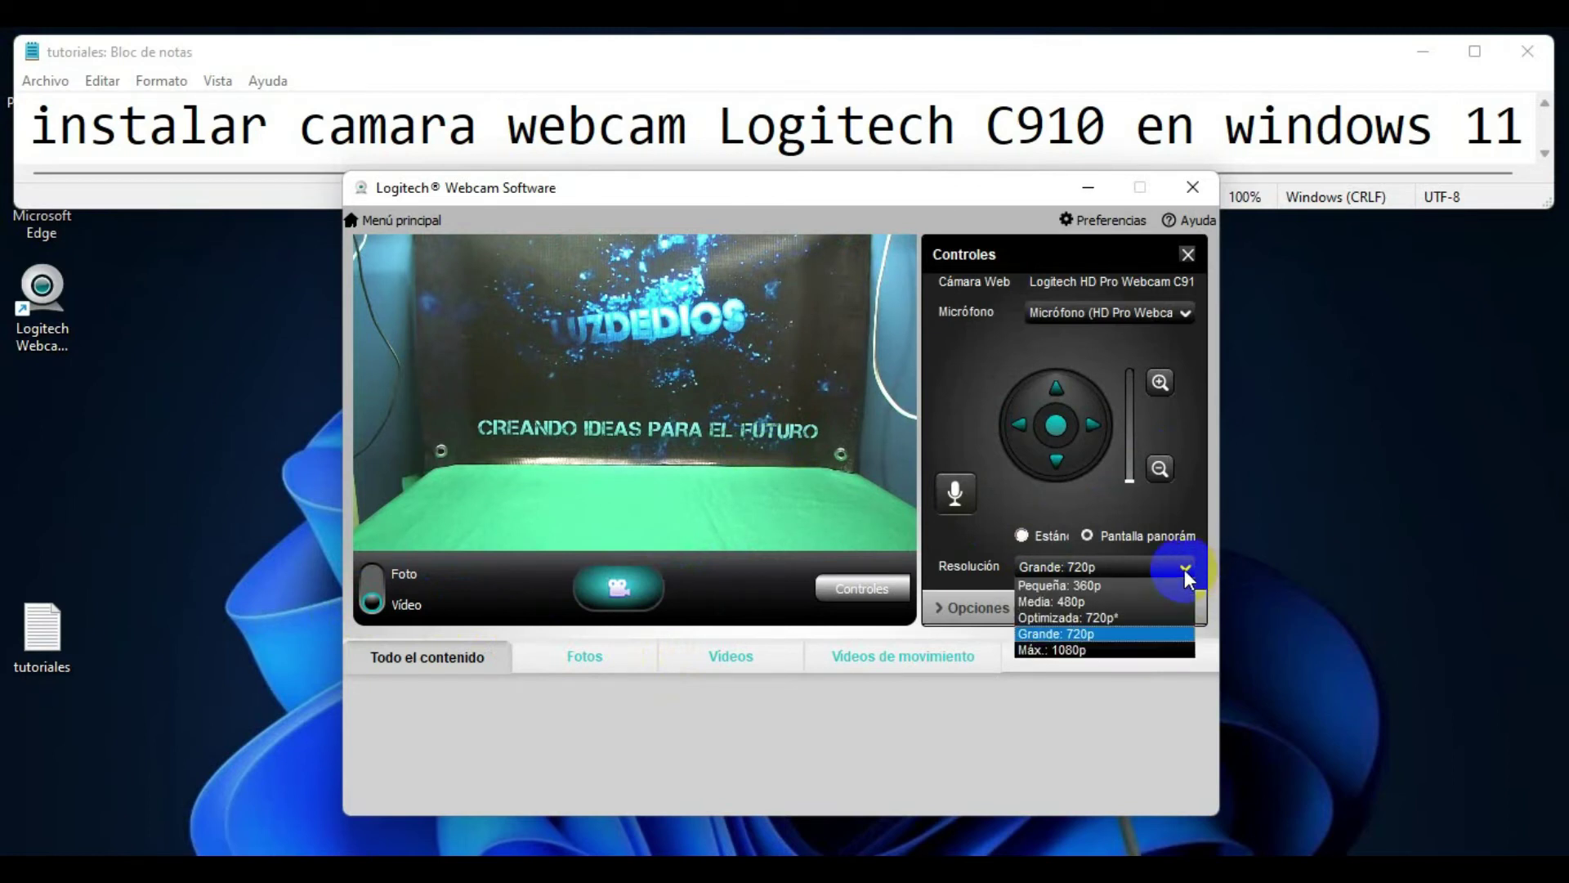
click(1074, 651)
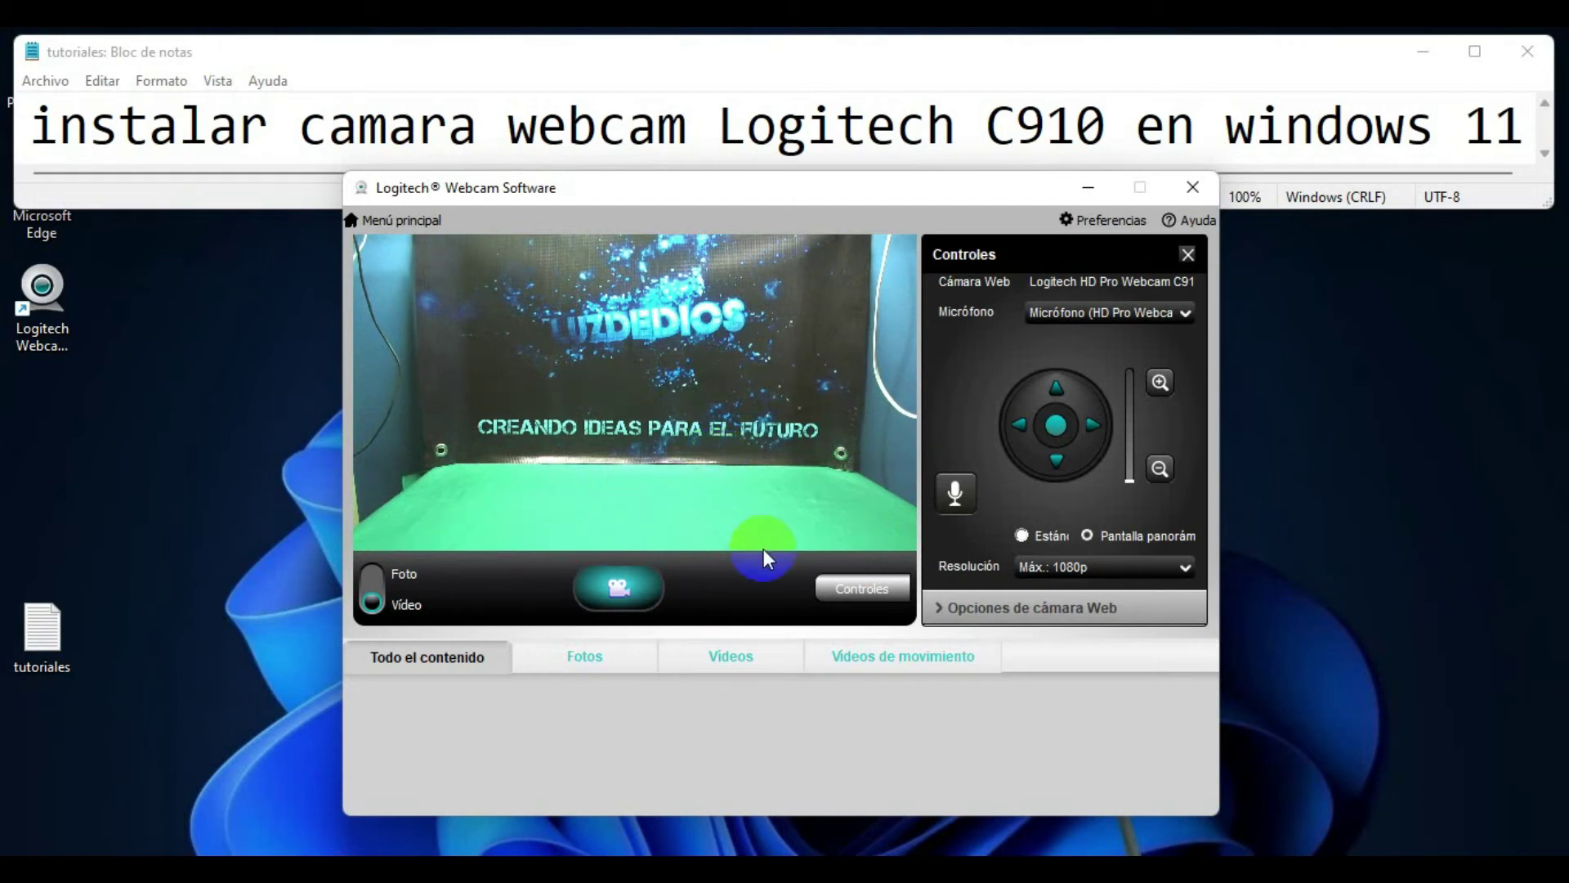
Record a test video of about 10 seconds, stop the recording and return to the capture view.
click(615, 587)
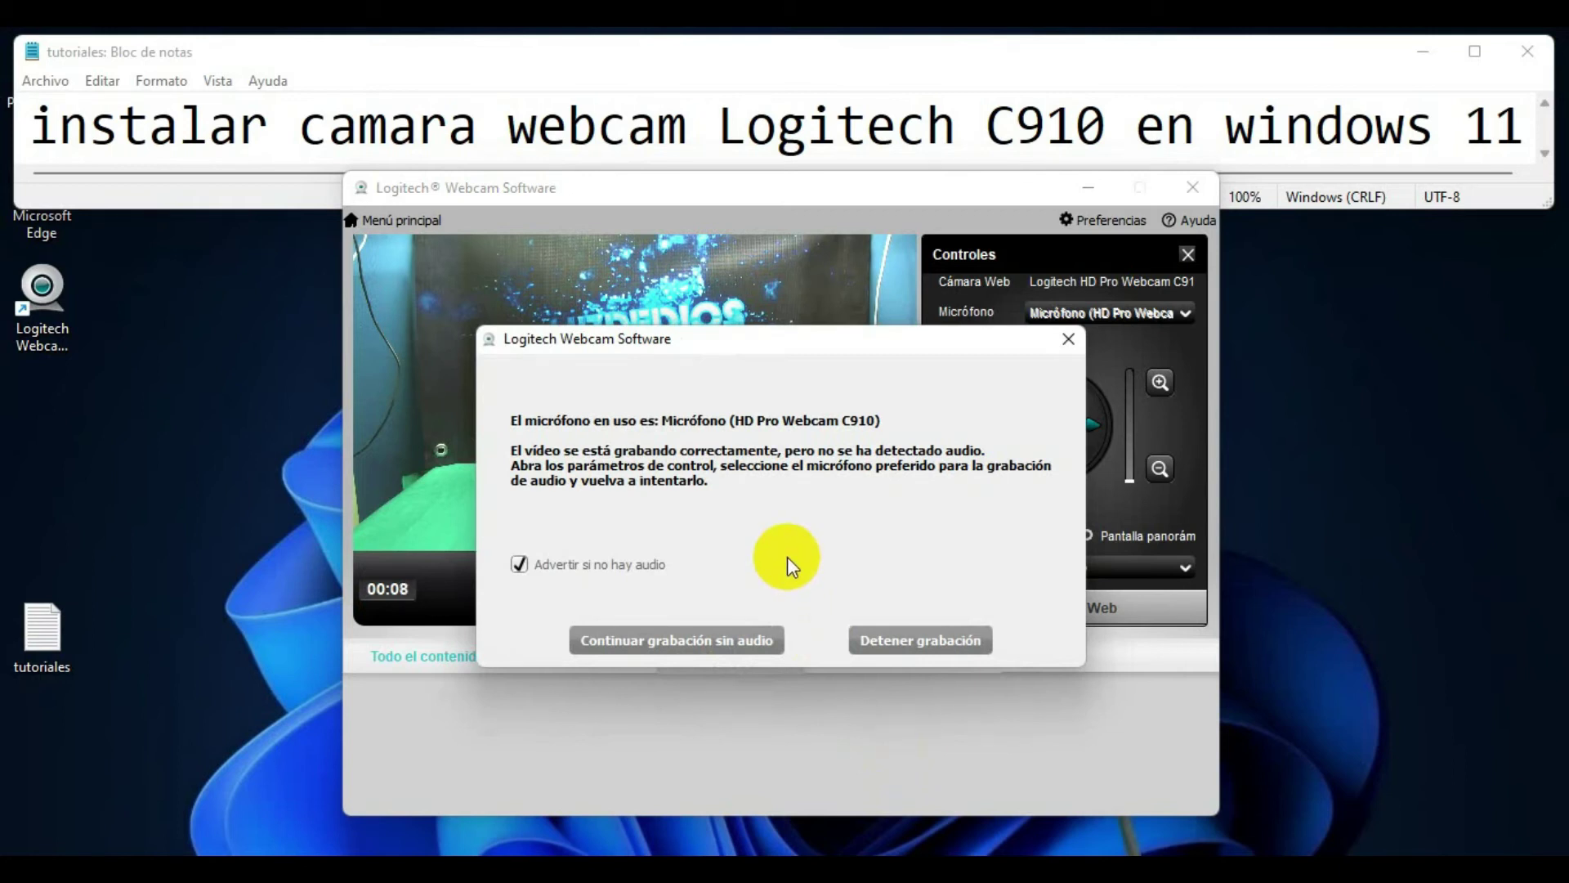
click(891, 644)
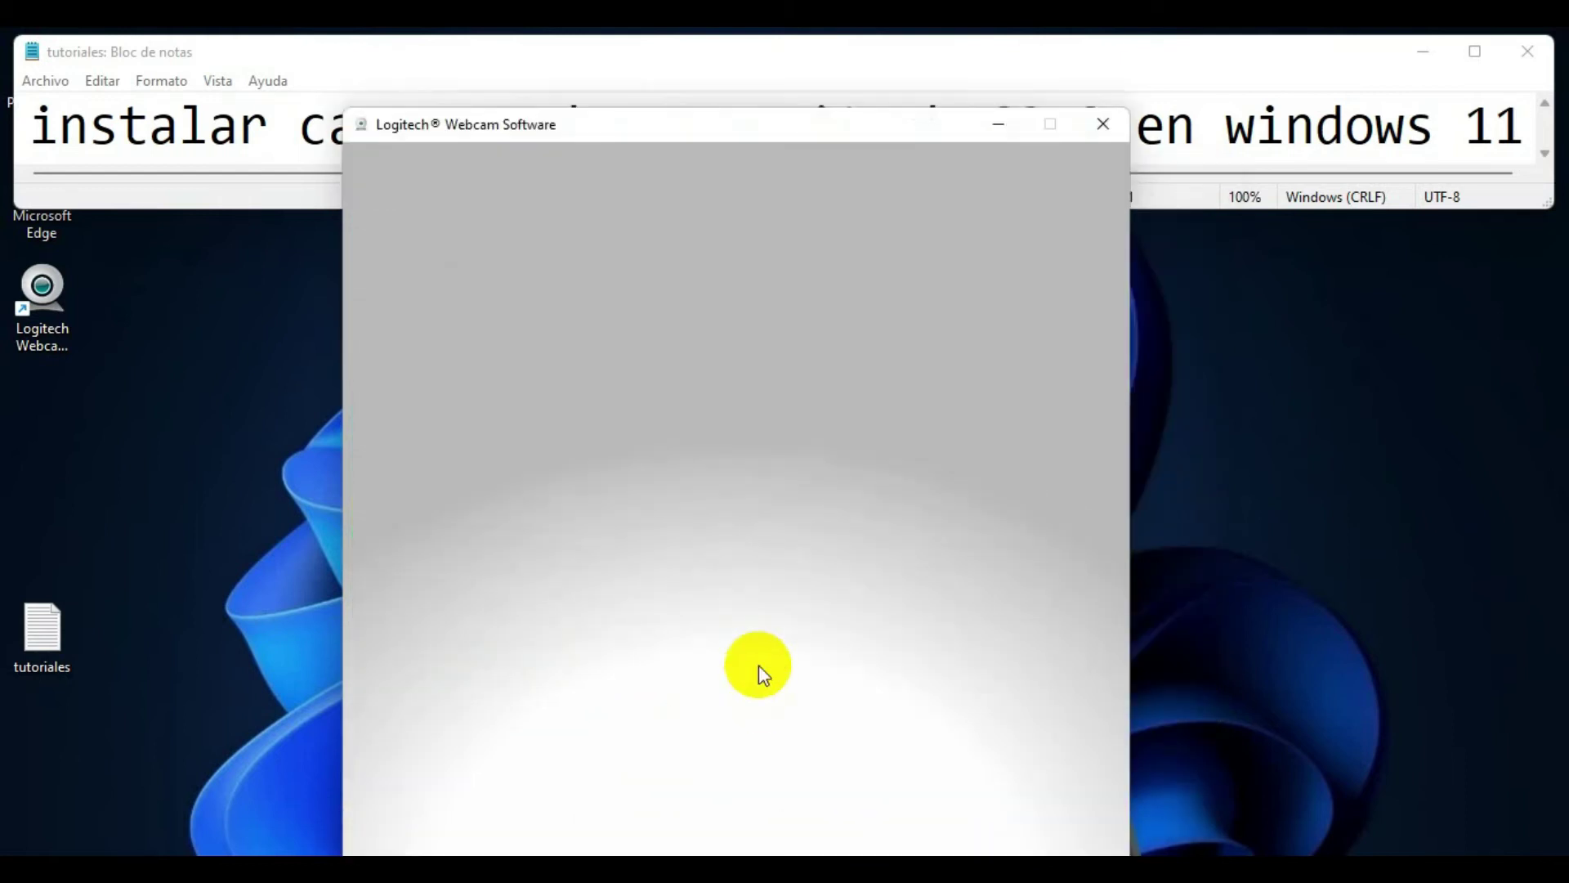
click(762, 563)
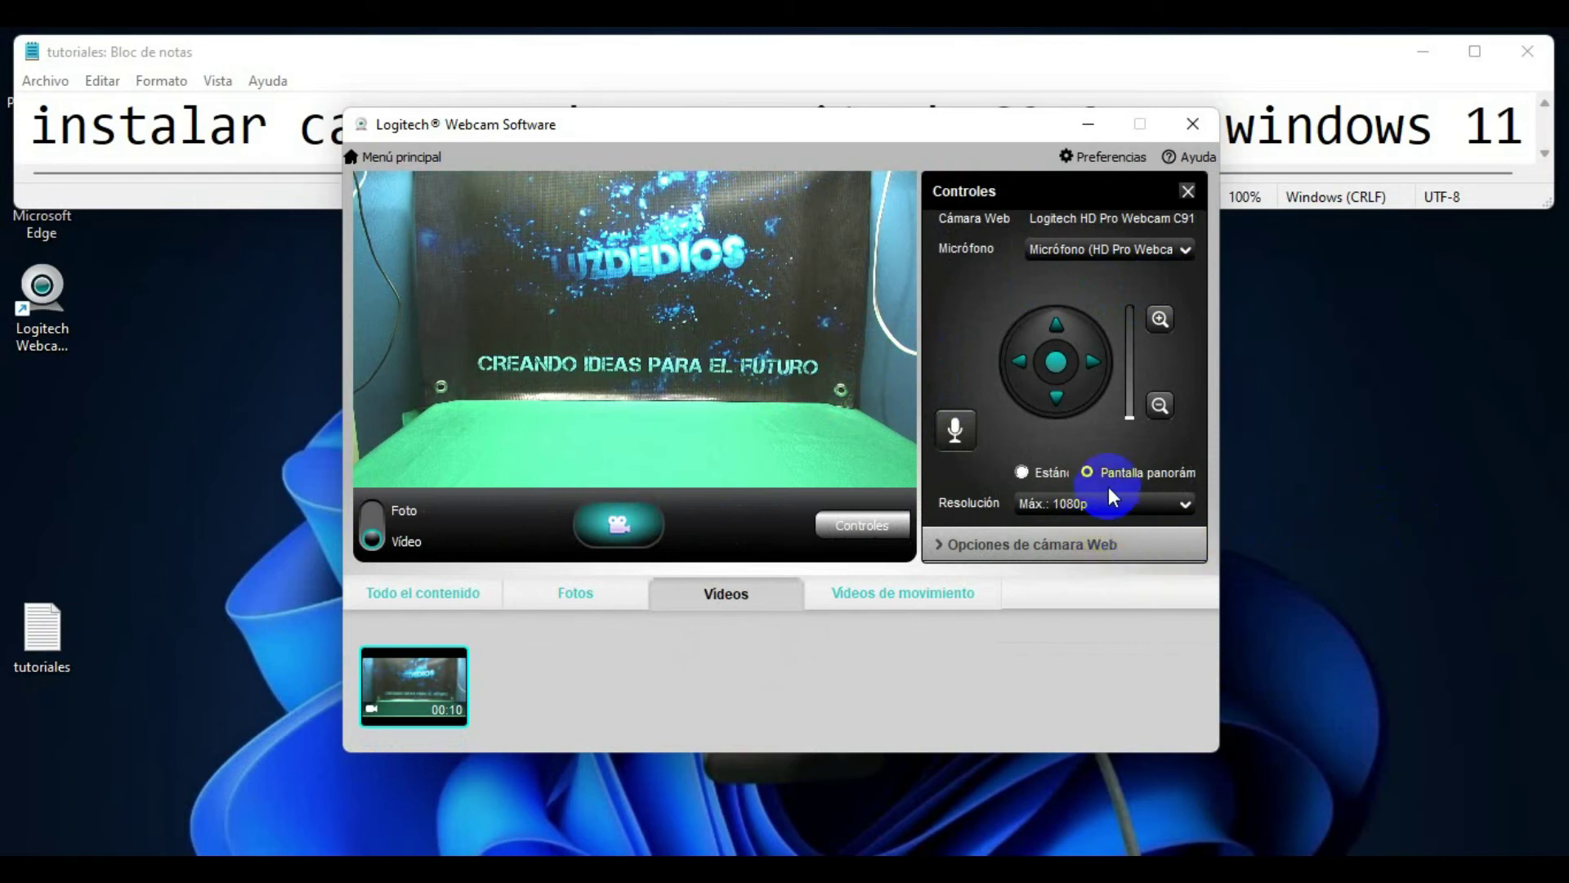
Try to enable Seguir mi cara in the webcam options and open the advanced camera configuration.
click(1008, 546)
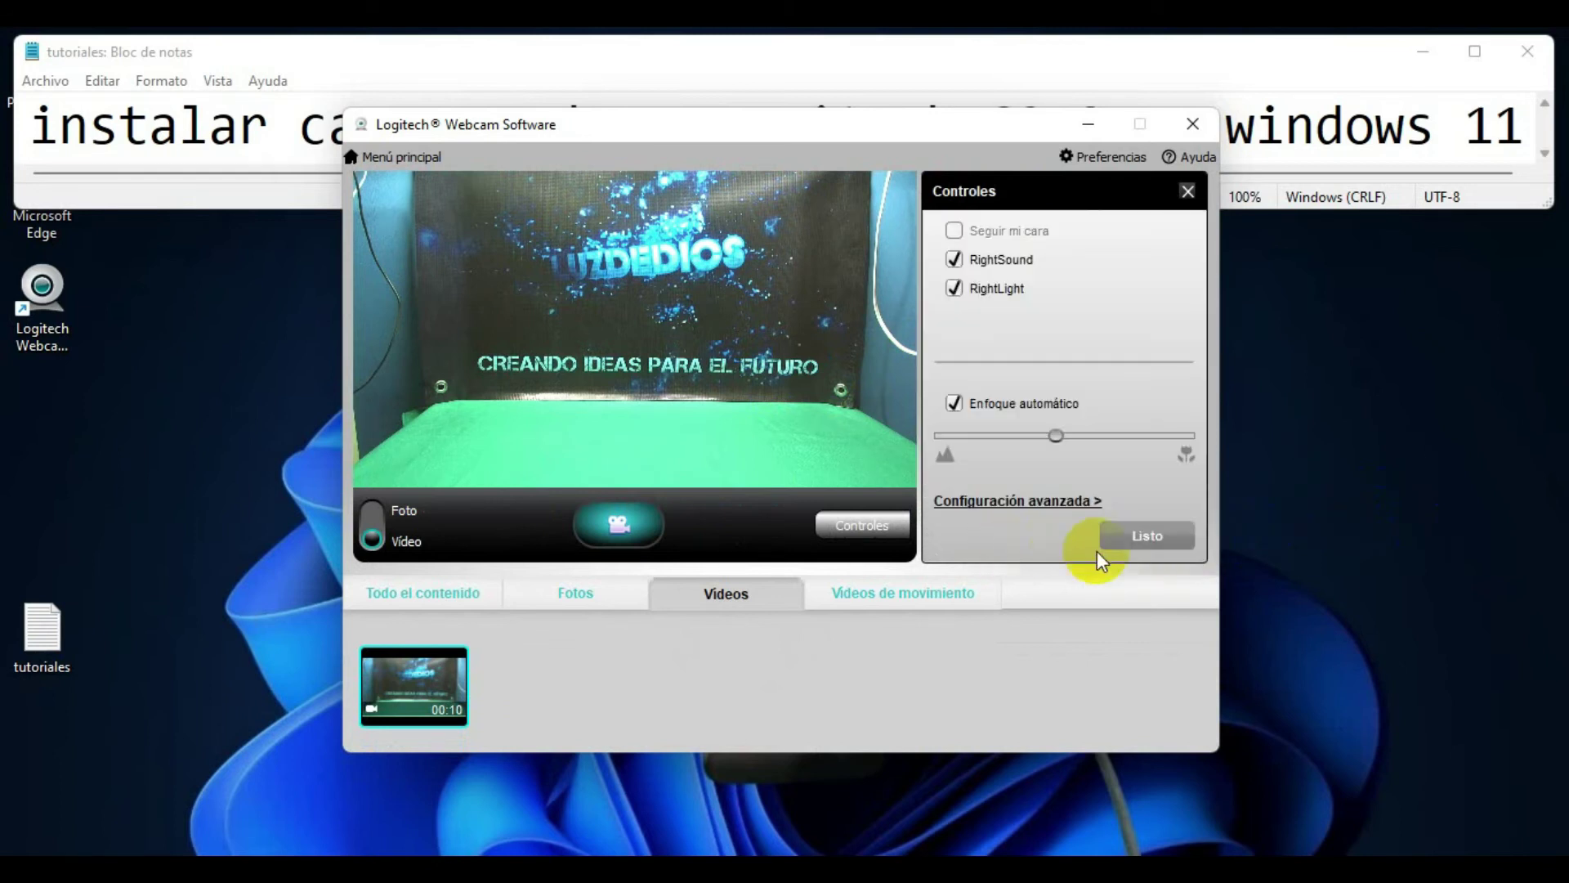
click(956, 230)
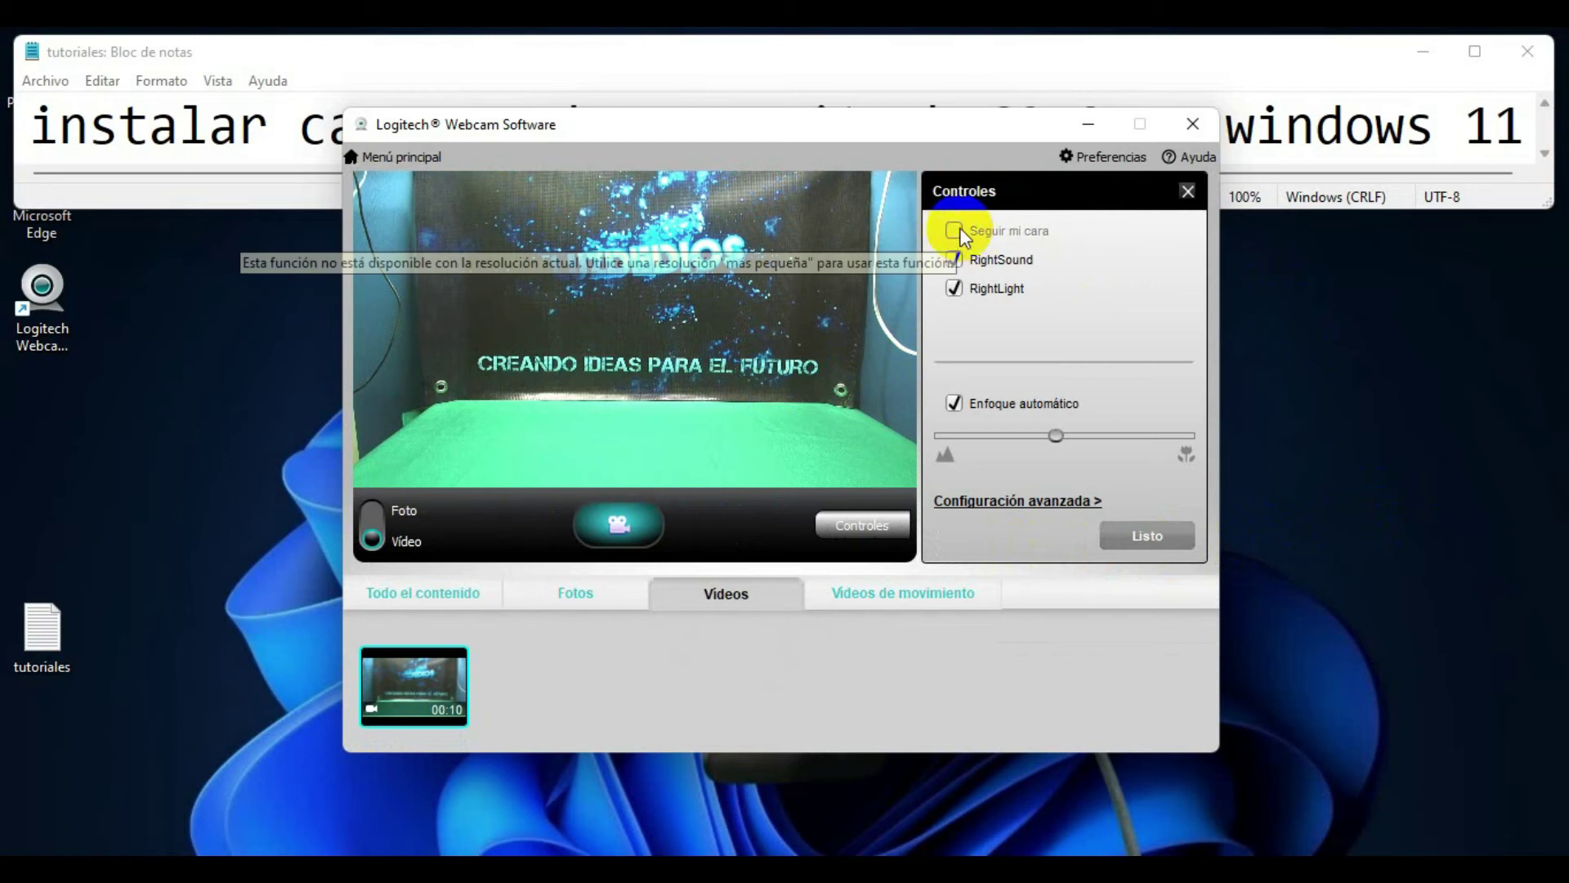
click(1045, 232)
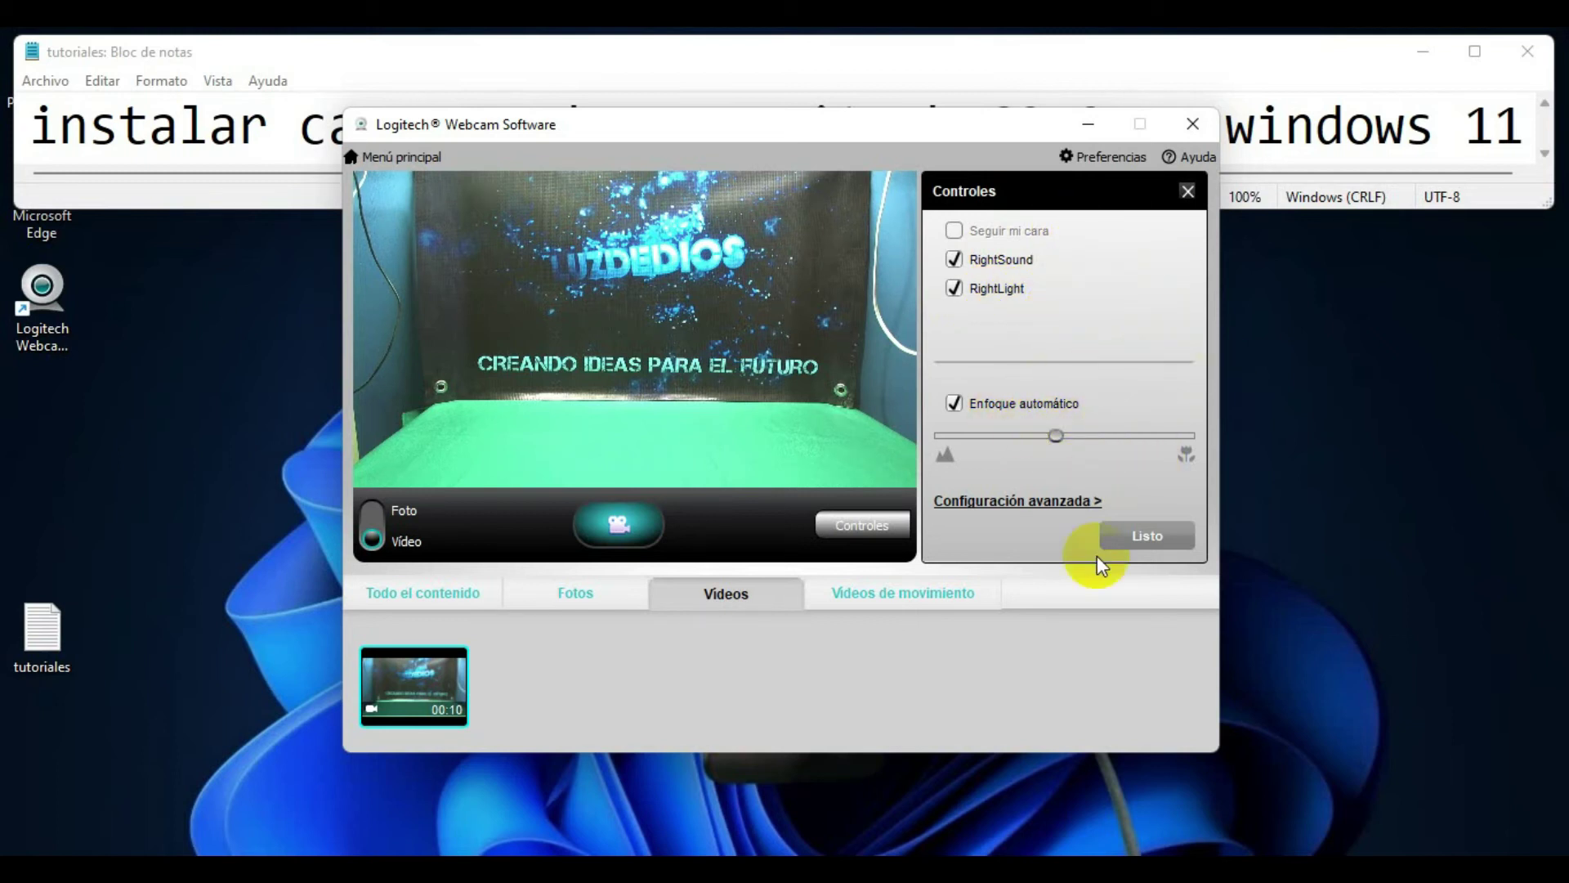
click(1013, 503)
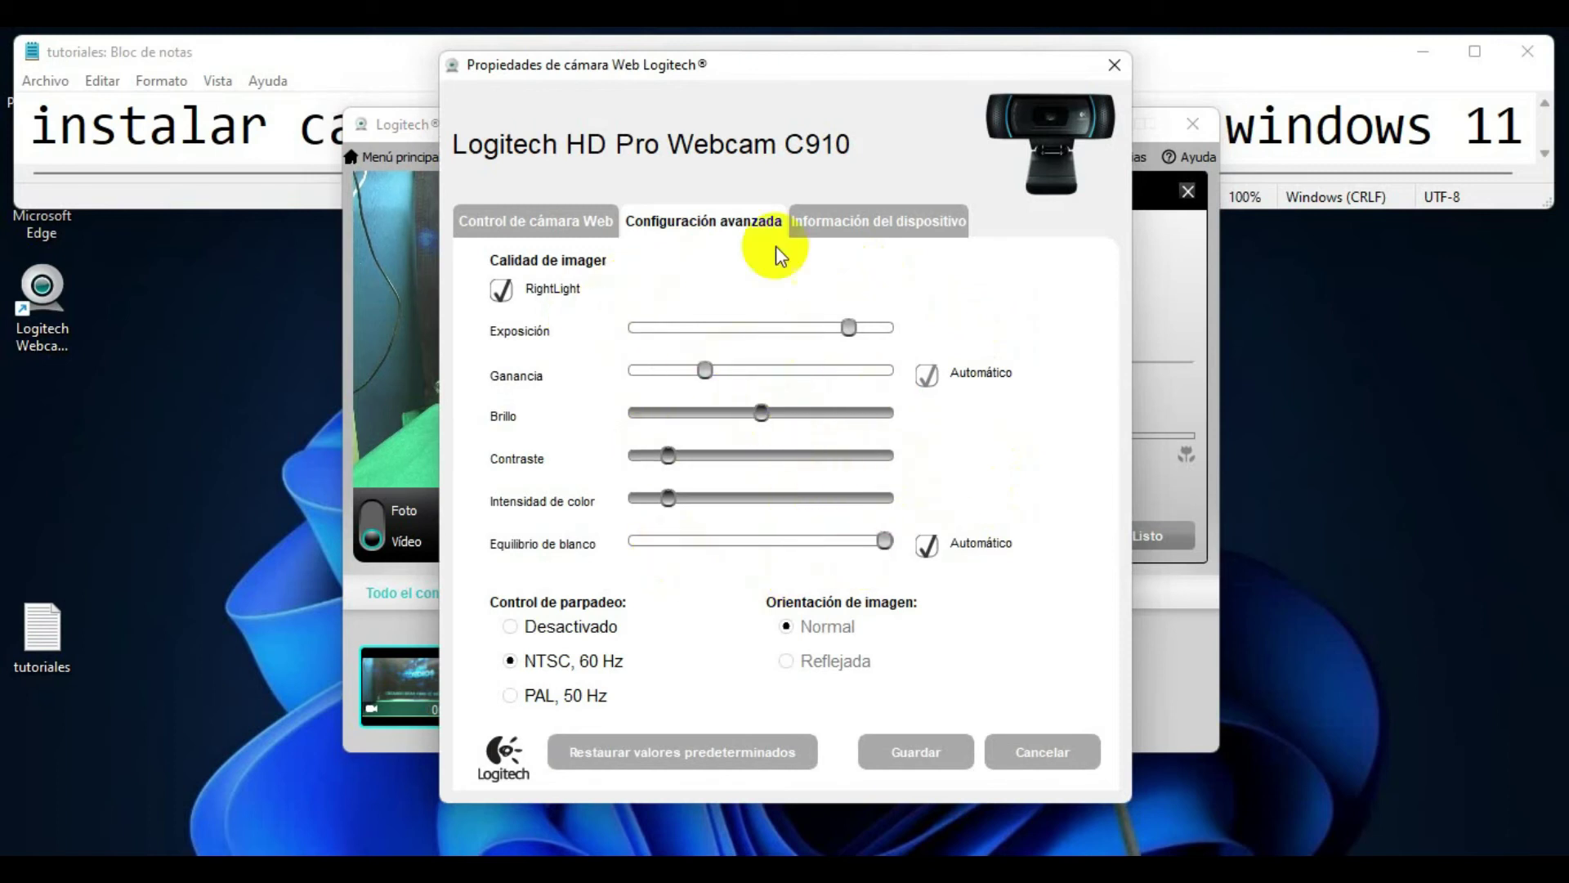
Review the webcam control settings and the device information in the C910 properties, and close the dialog without saving.
click(571, 224)
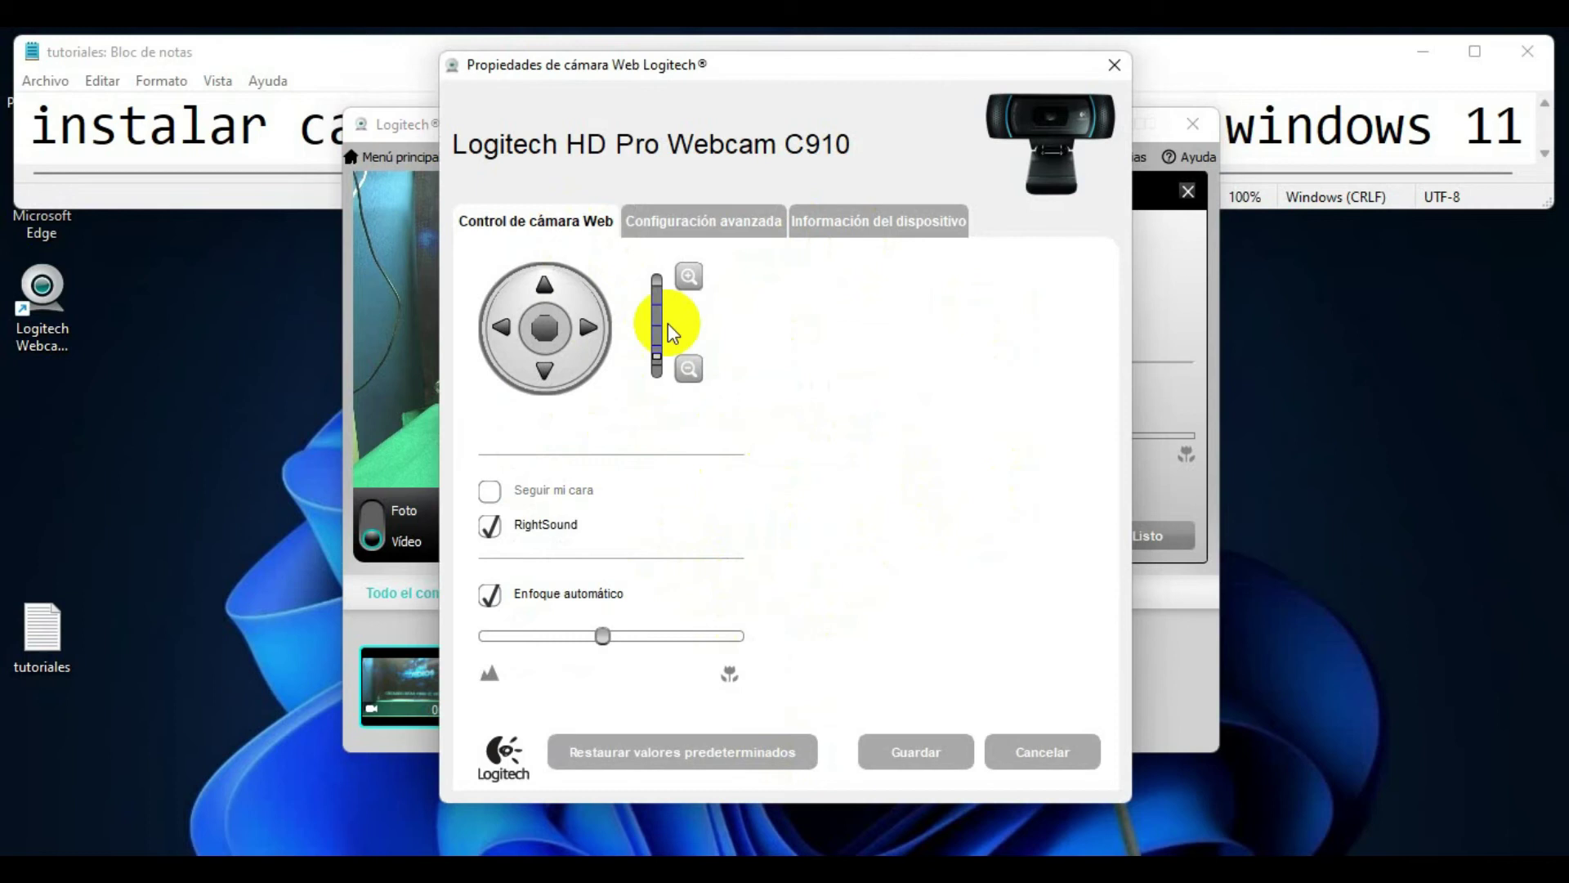
click(860, 226)
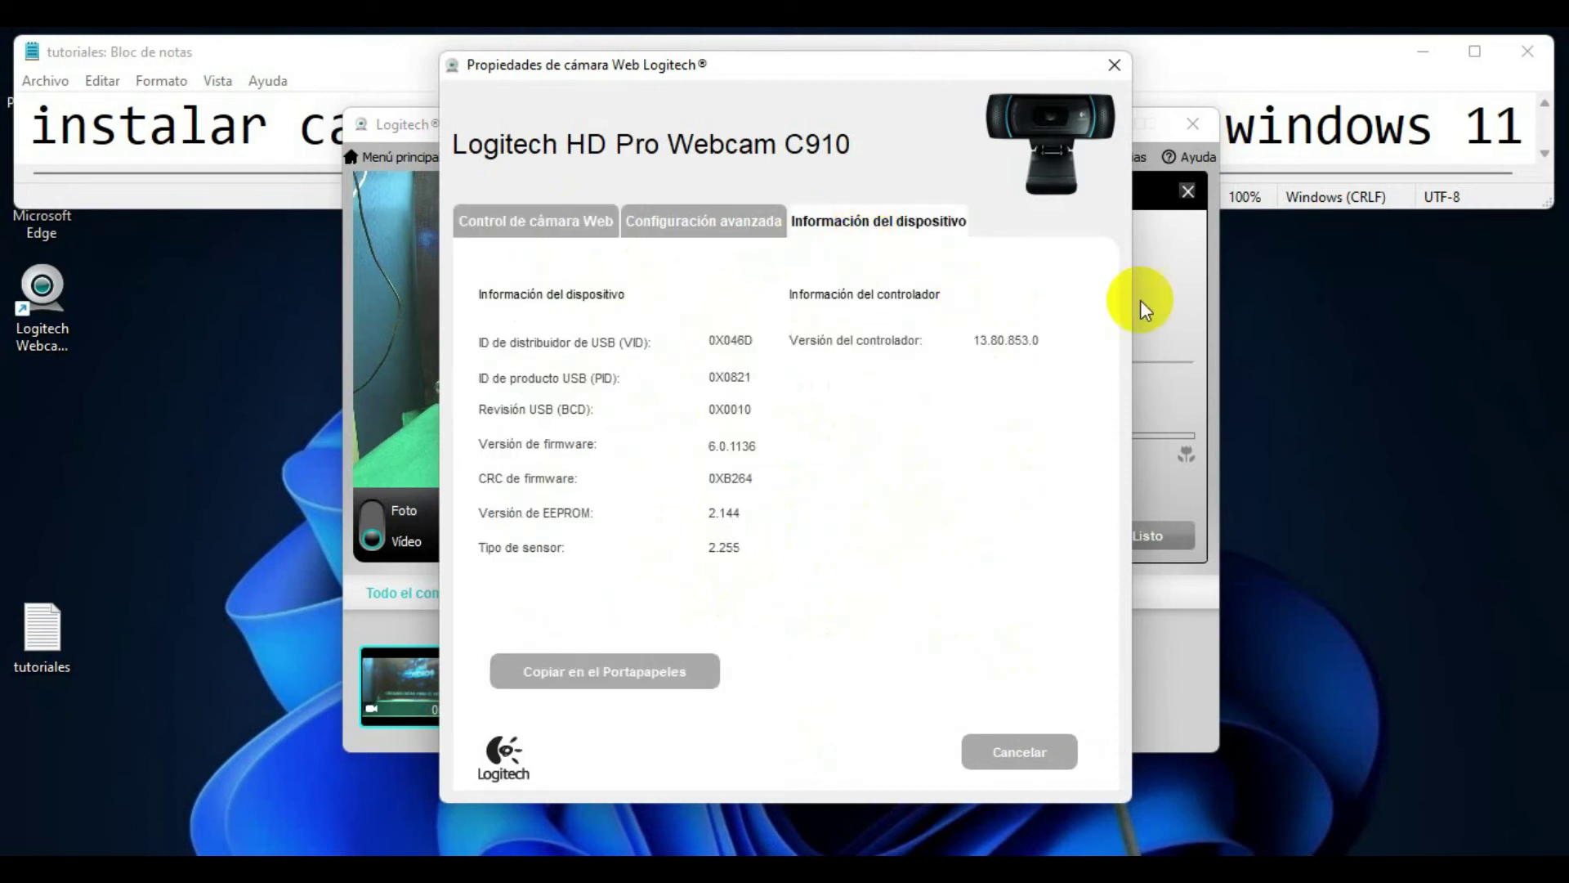
click(562, 225)
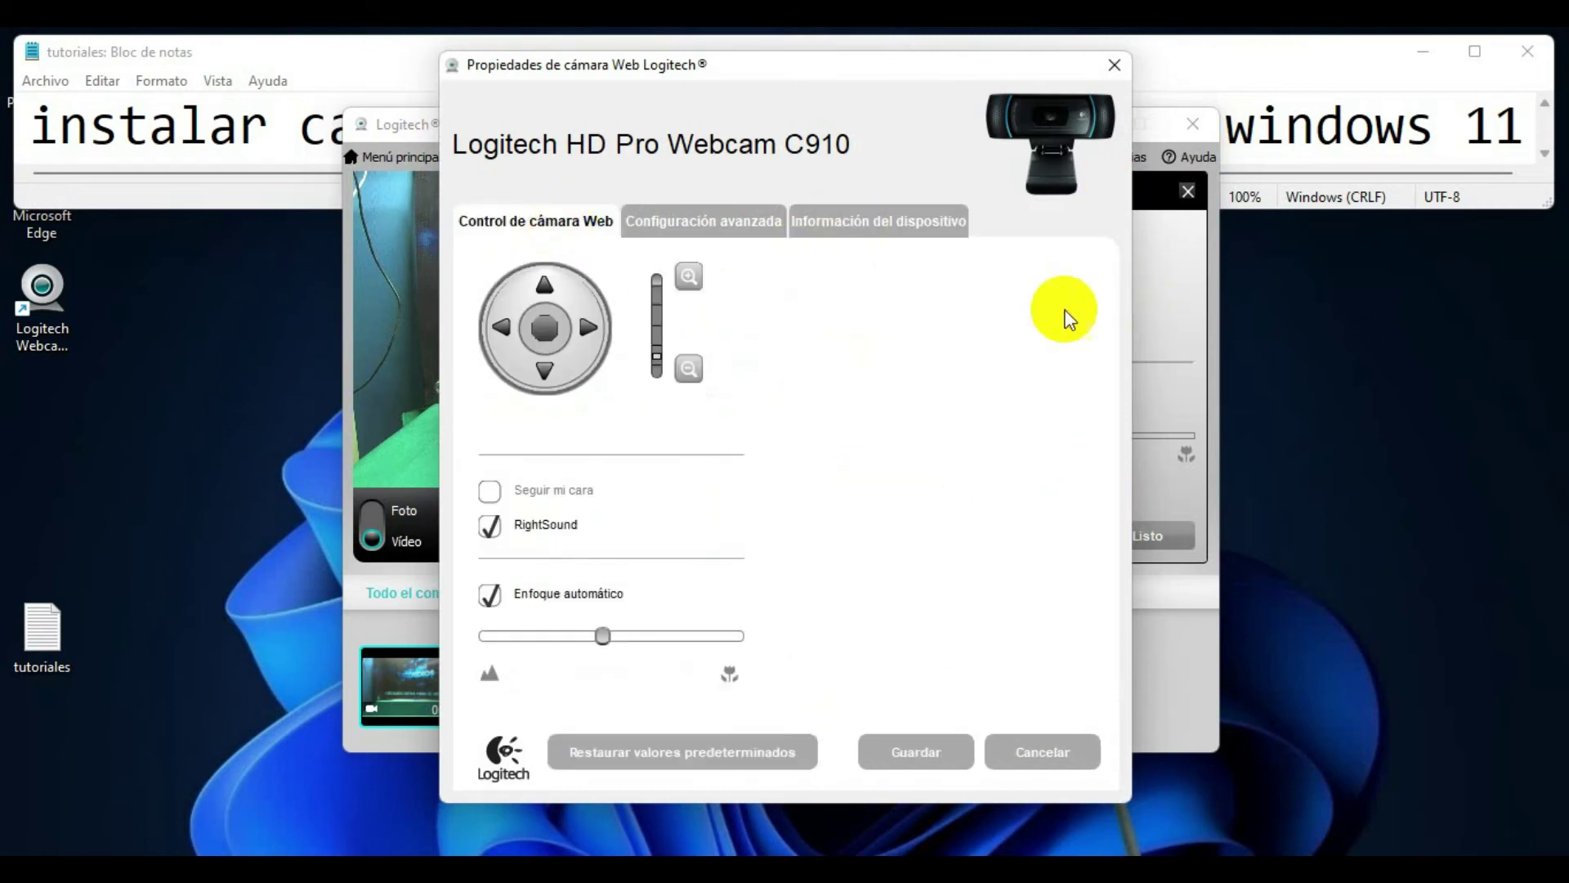
click(1039, 753)
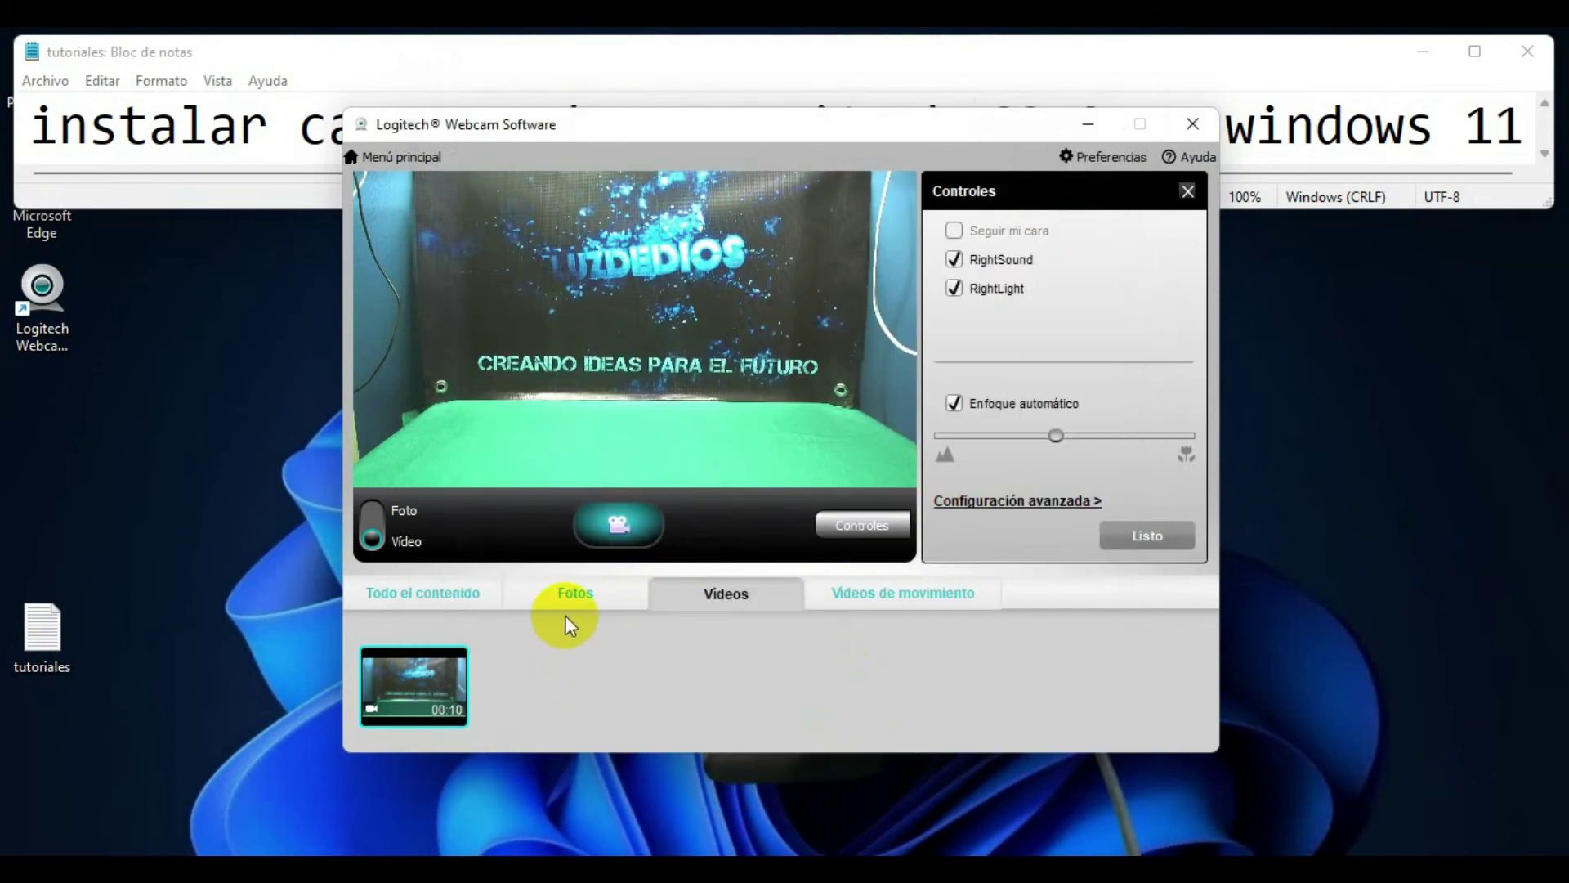
View the Videos de movimiento gallery, open motion detection from the main menu and activate it to record a test clip.
click(913, 596)
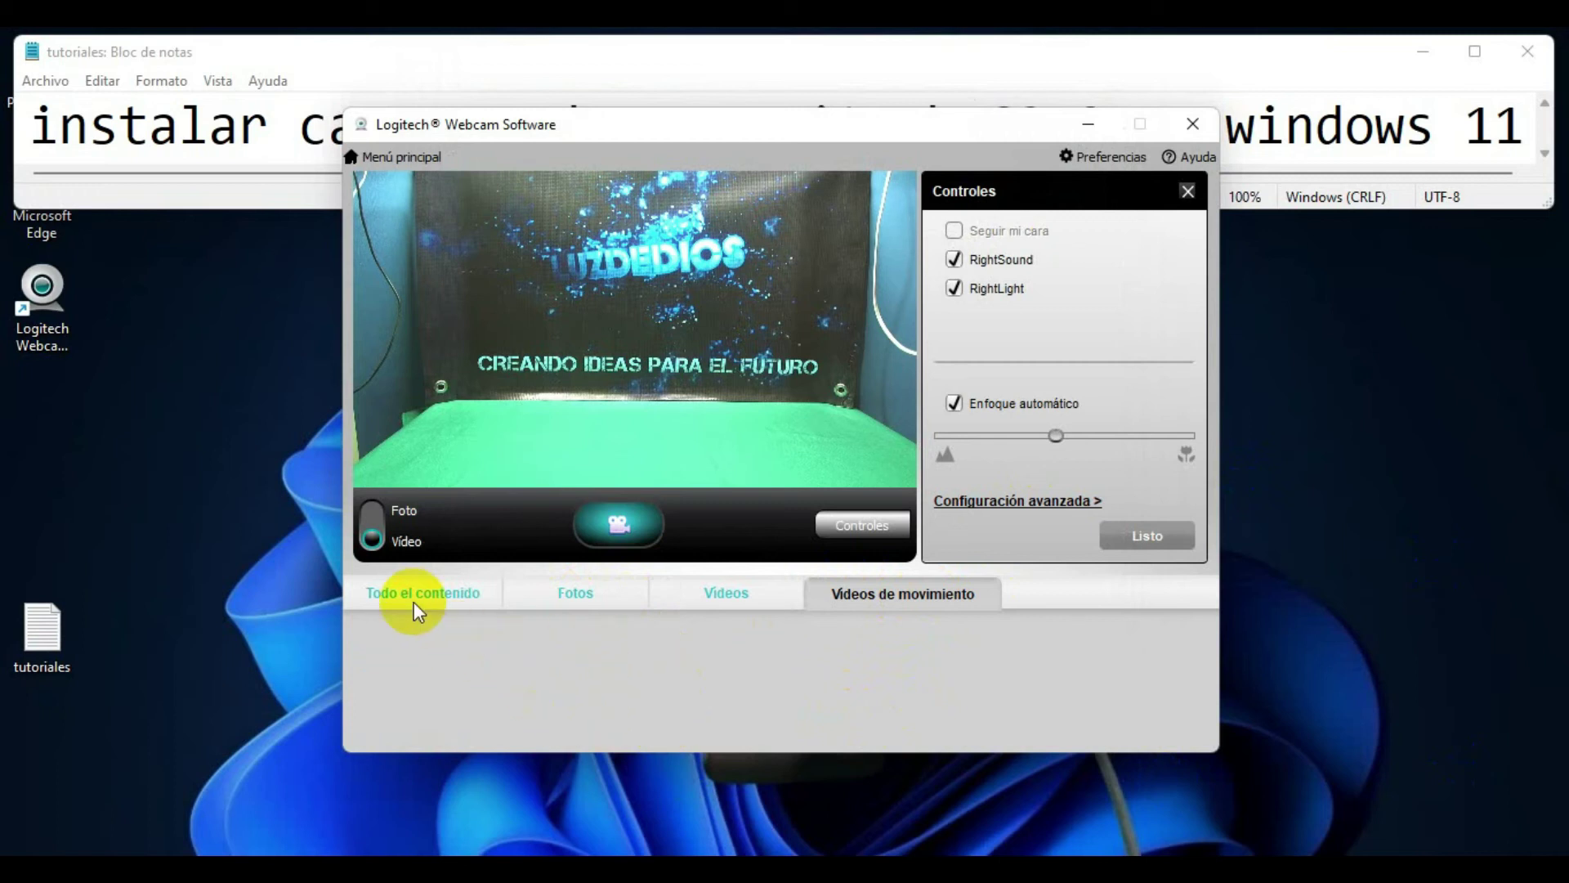
click(404, 157)
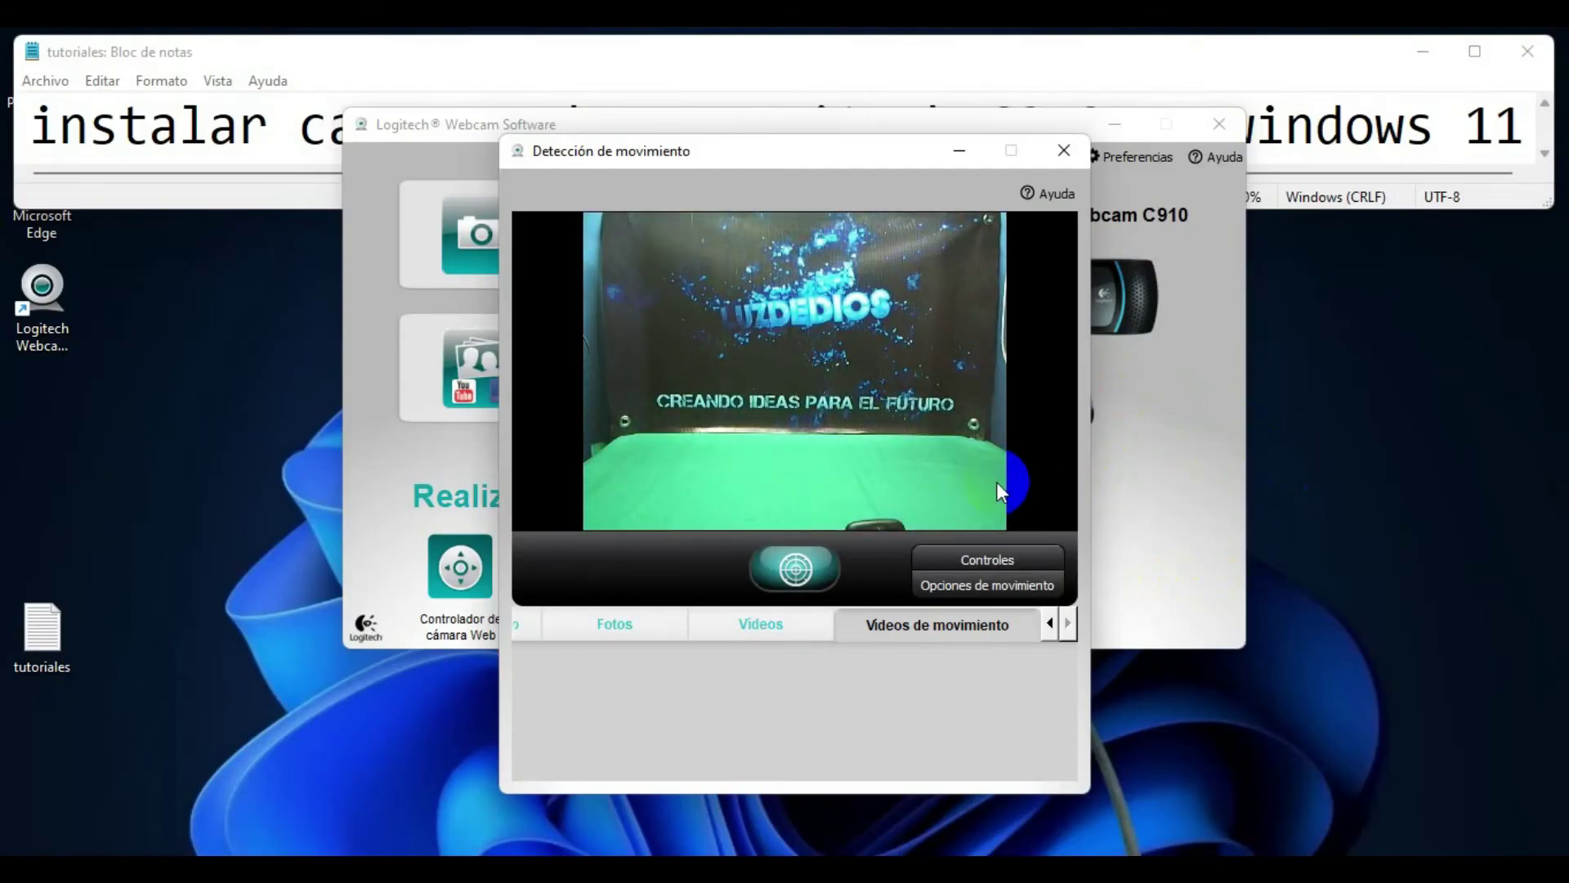
click(803, 573)
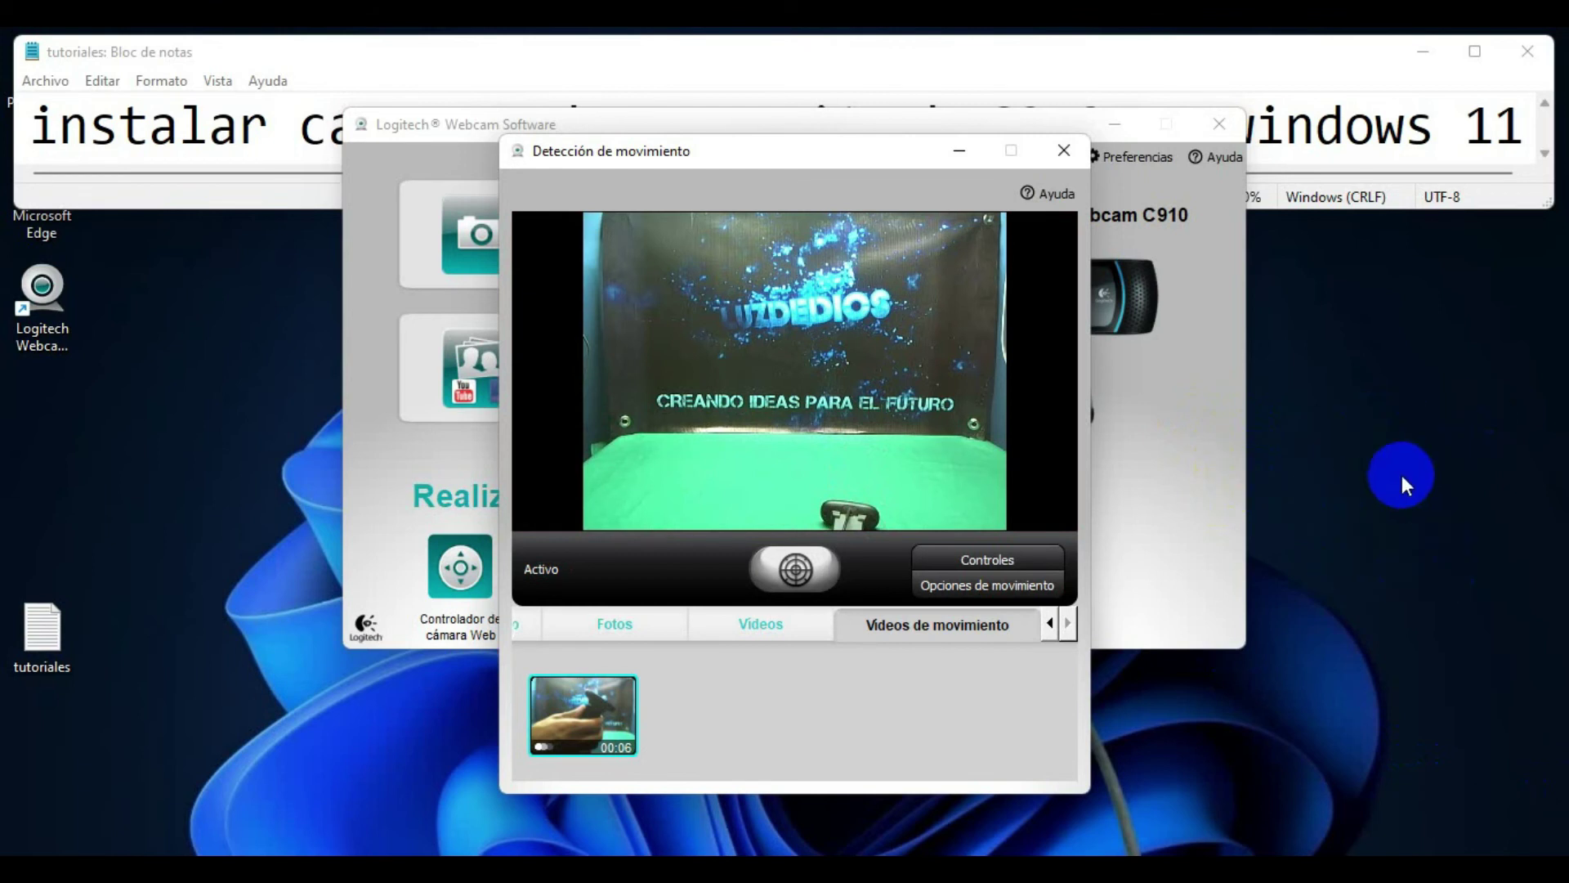
mouse_move(580, 703)
click(1441, 523)
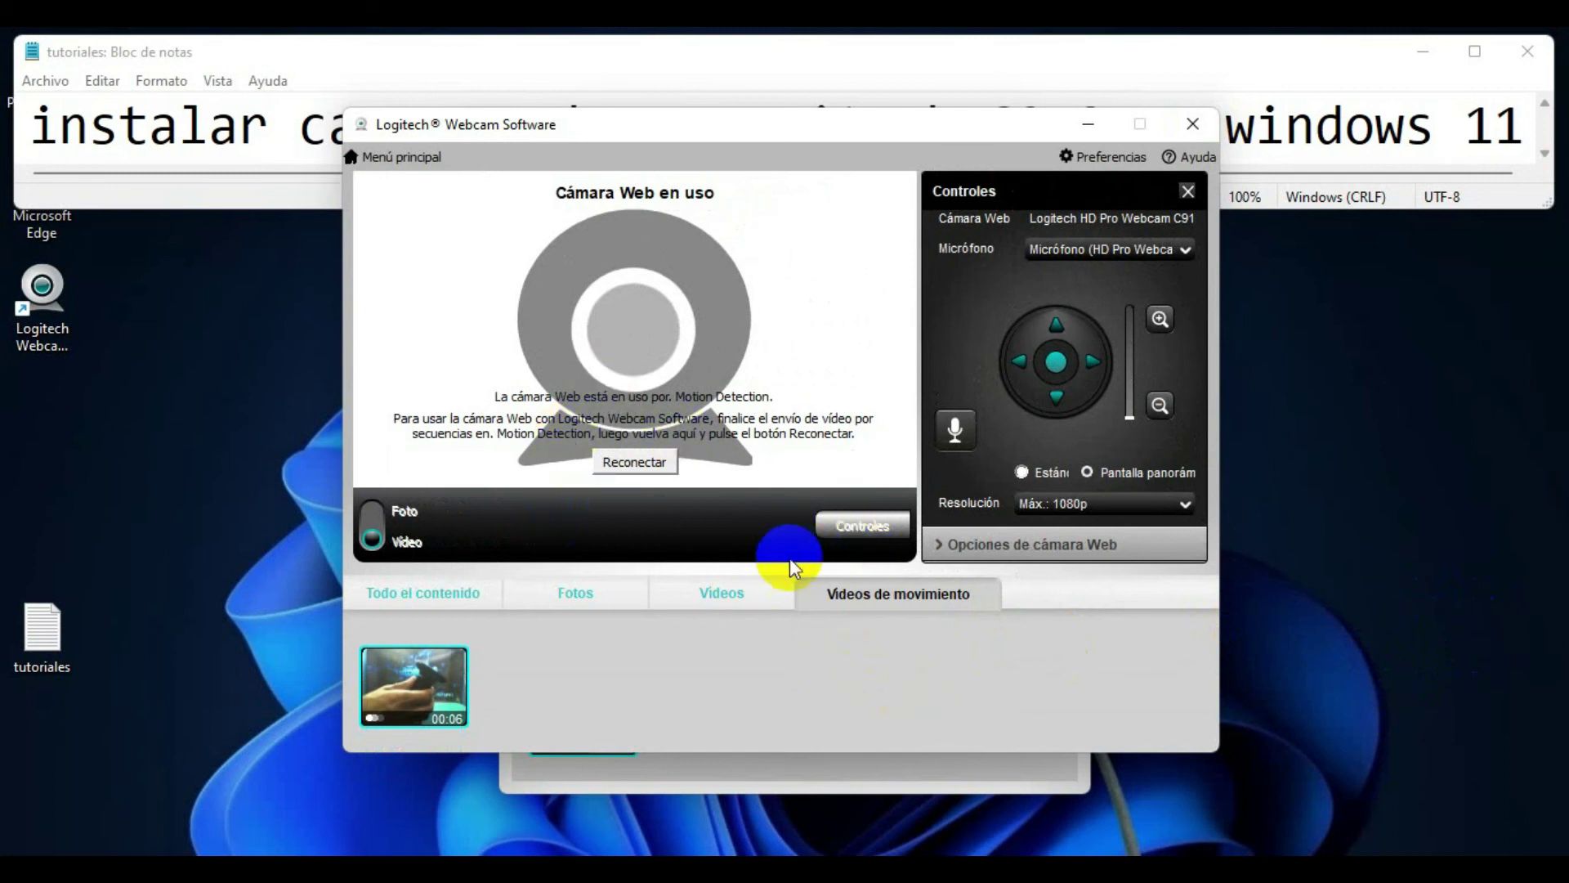
Leave the capture view for the main menu and close the Detección de movimiento window, accepting that detection stops.
click(384, 157)
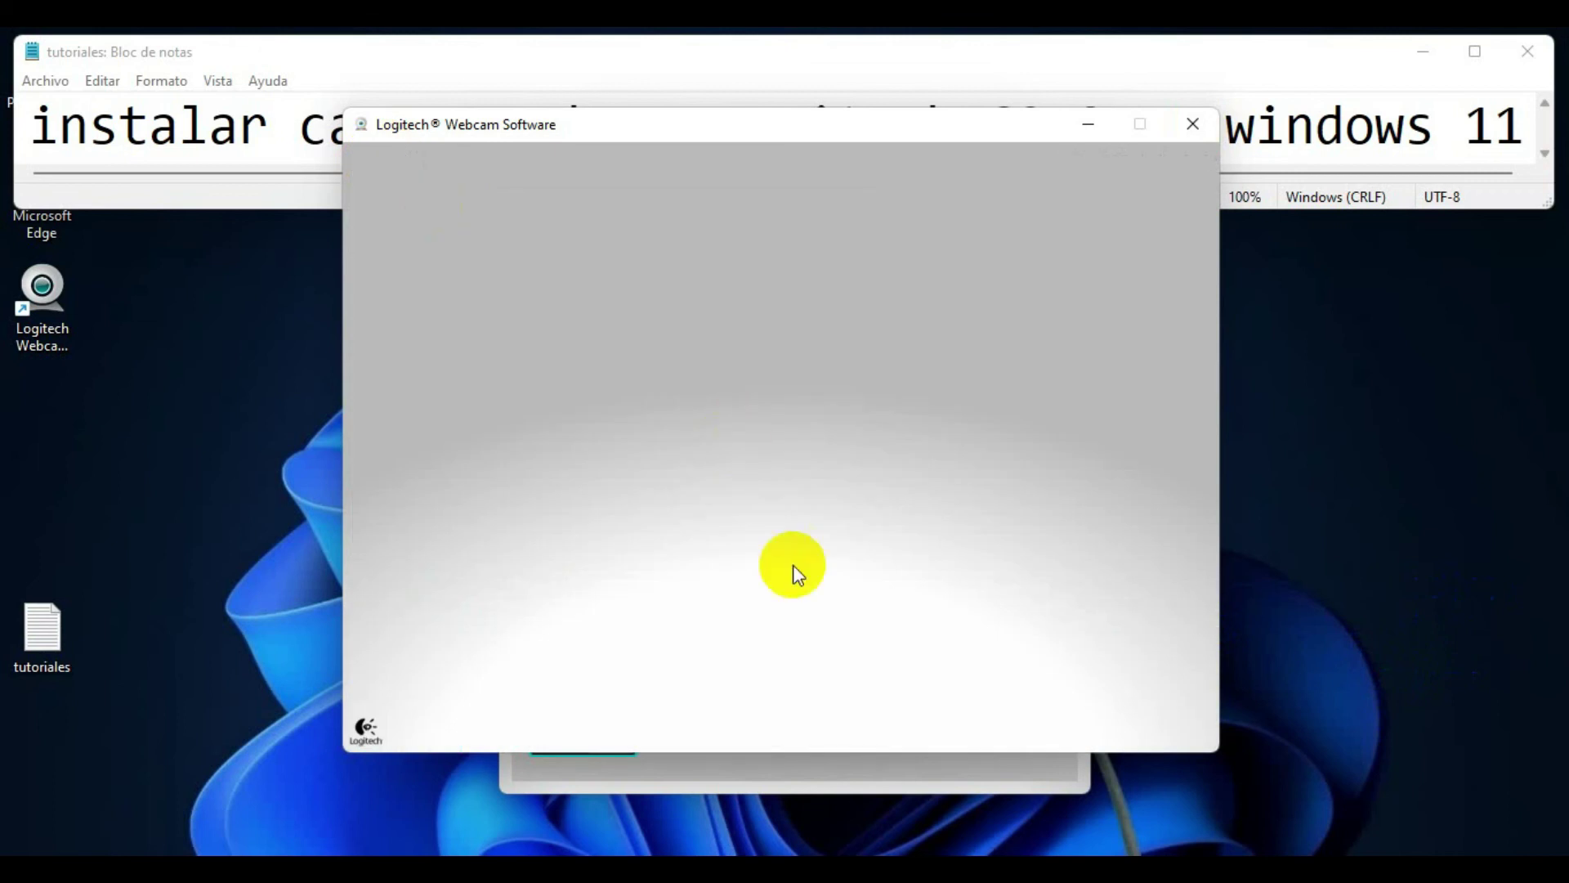
click(568, 565)
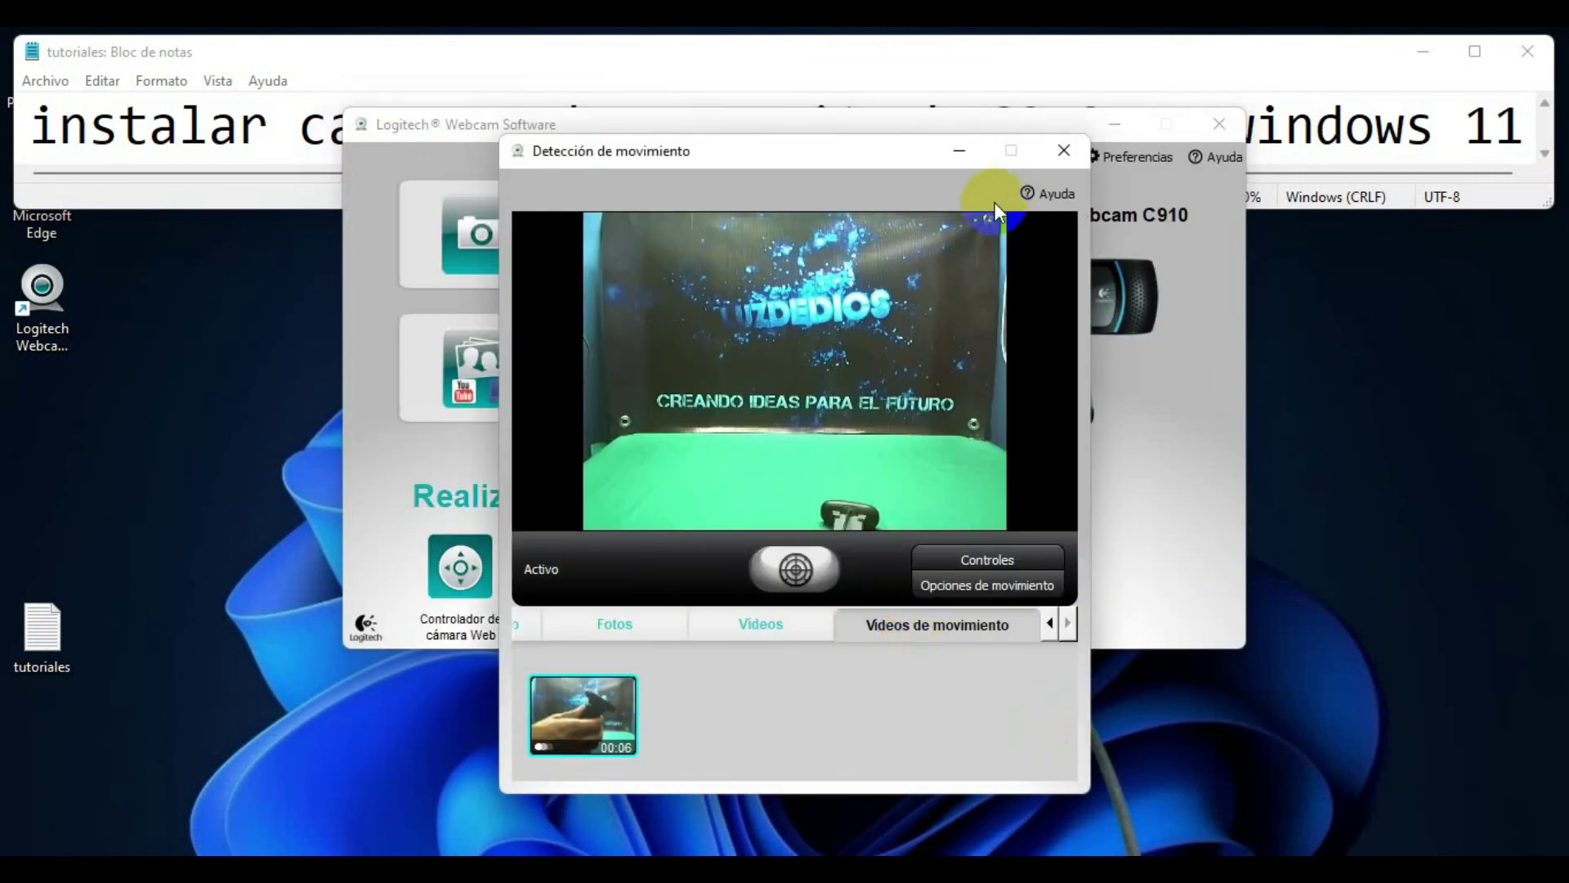
click(1063, 149)
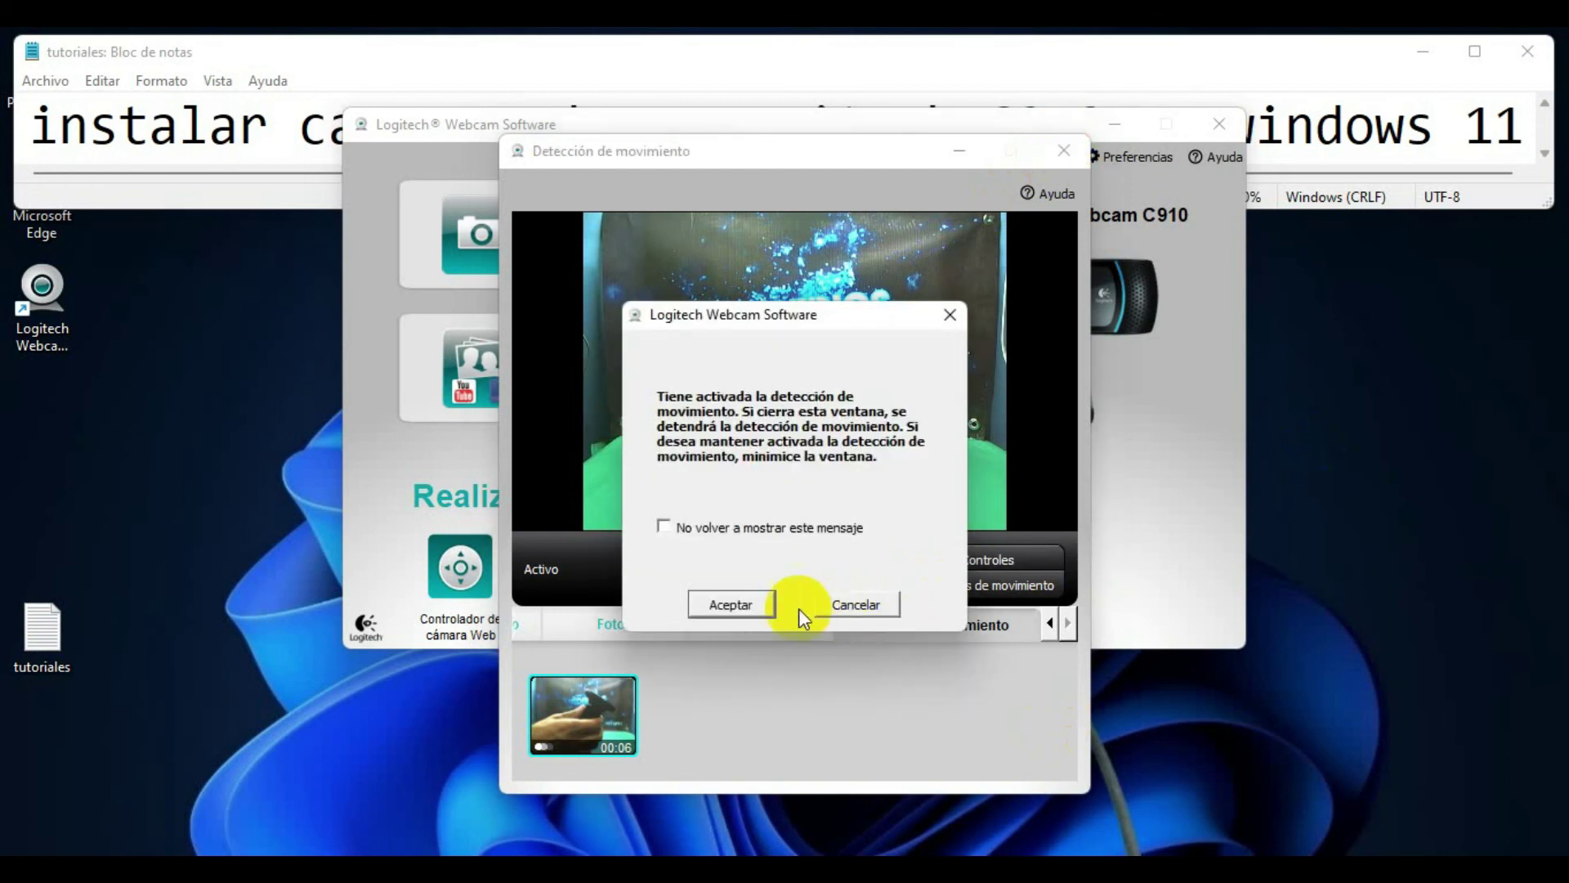
click(747, 606)
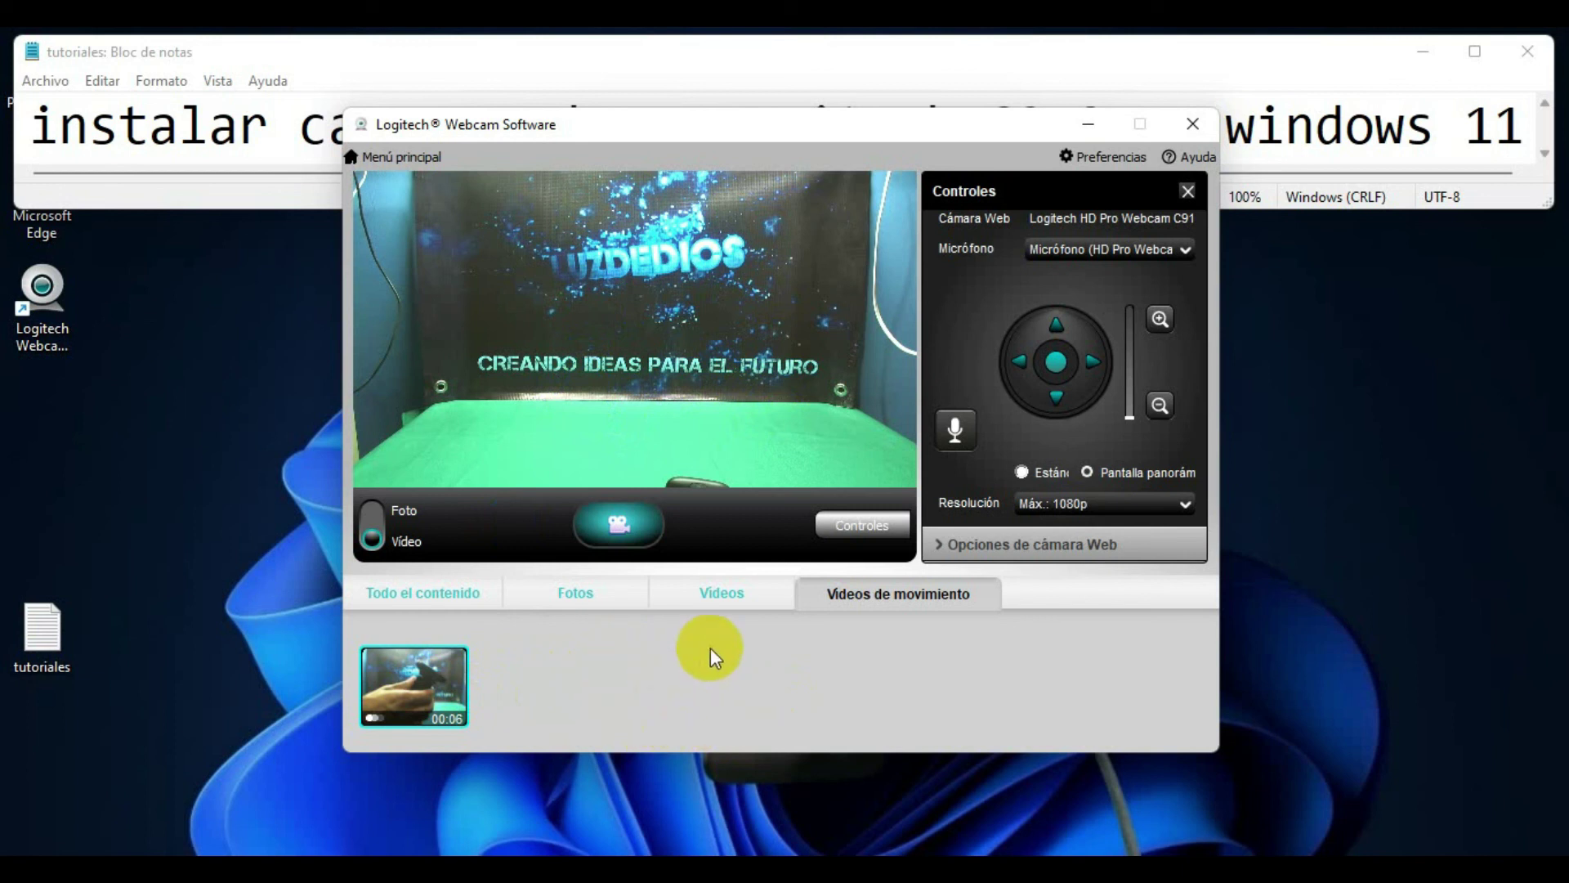
Try to enable Seguir mi cara in the webcam options in video mode, and try to pan the camera image downward.
click(1397, 286)
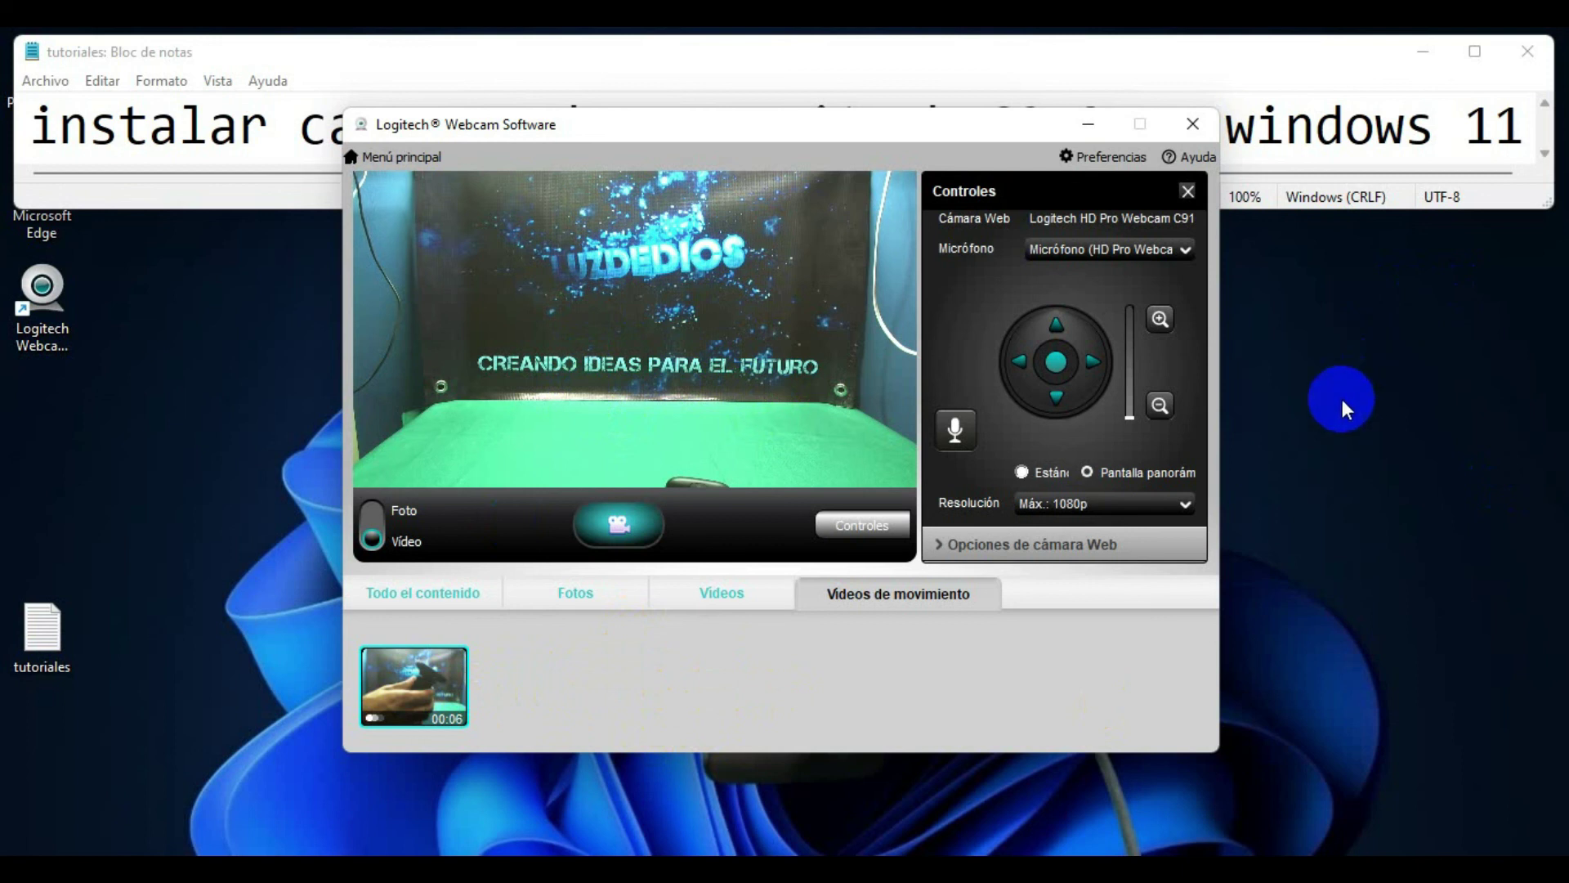
click(1046, 543)
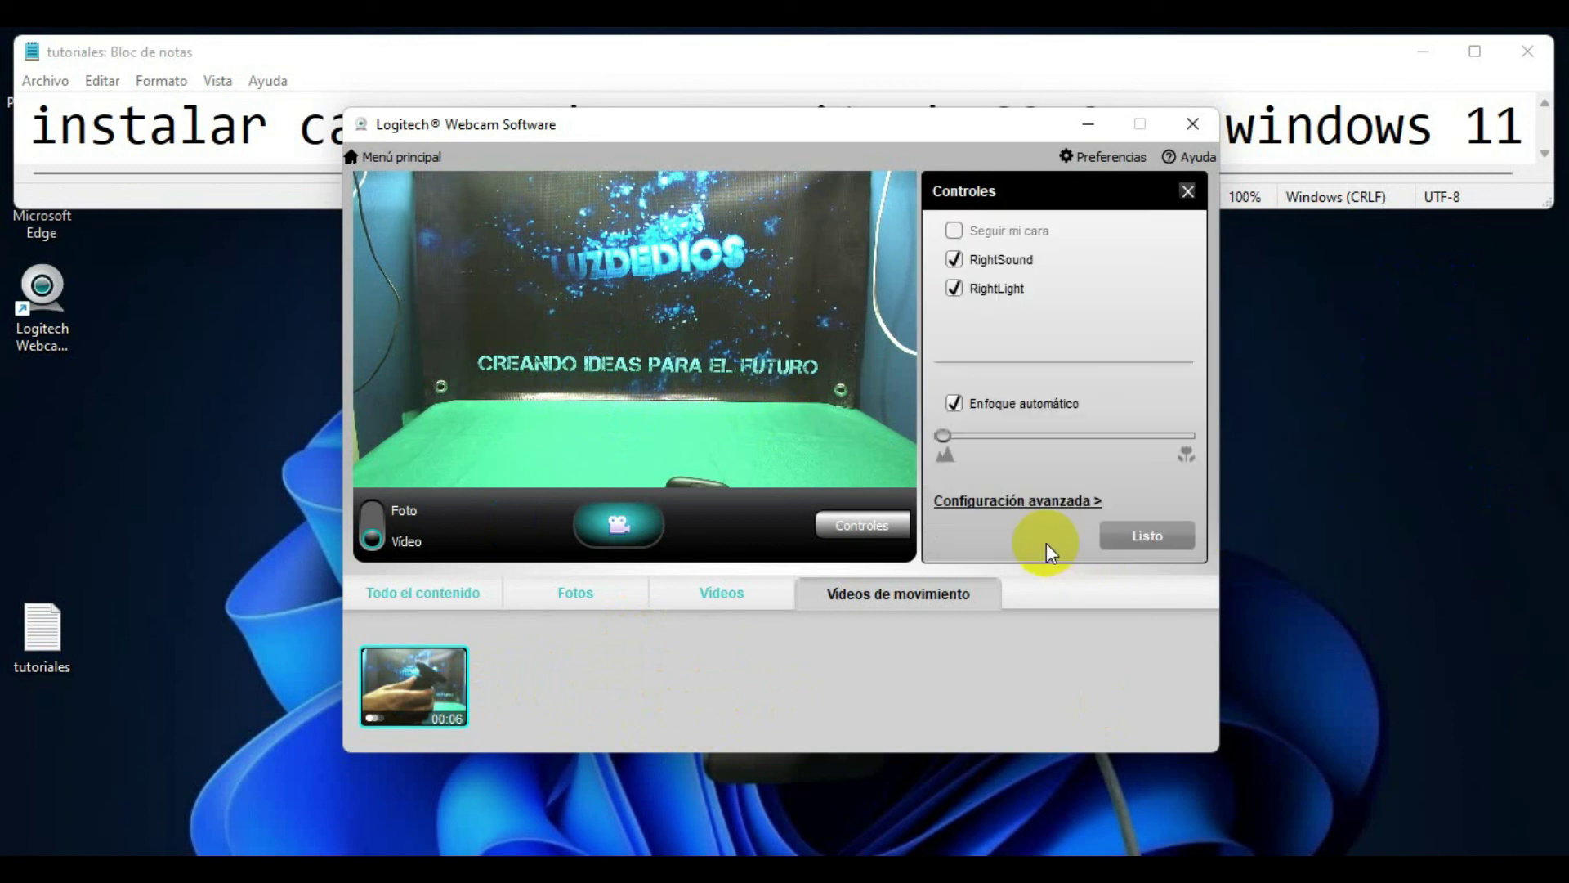
click(960, 231)
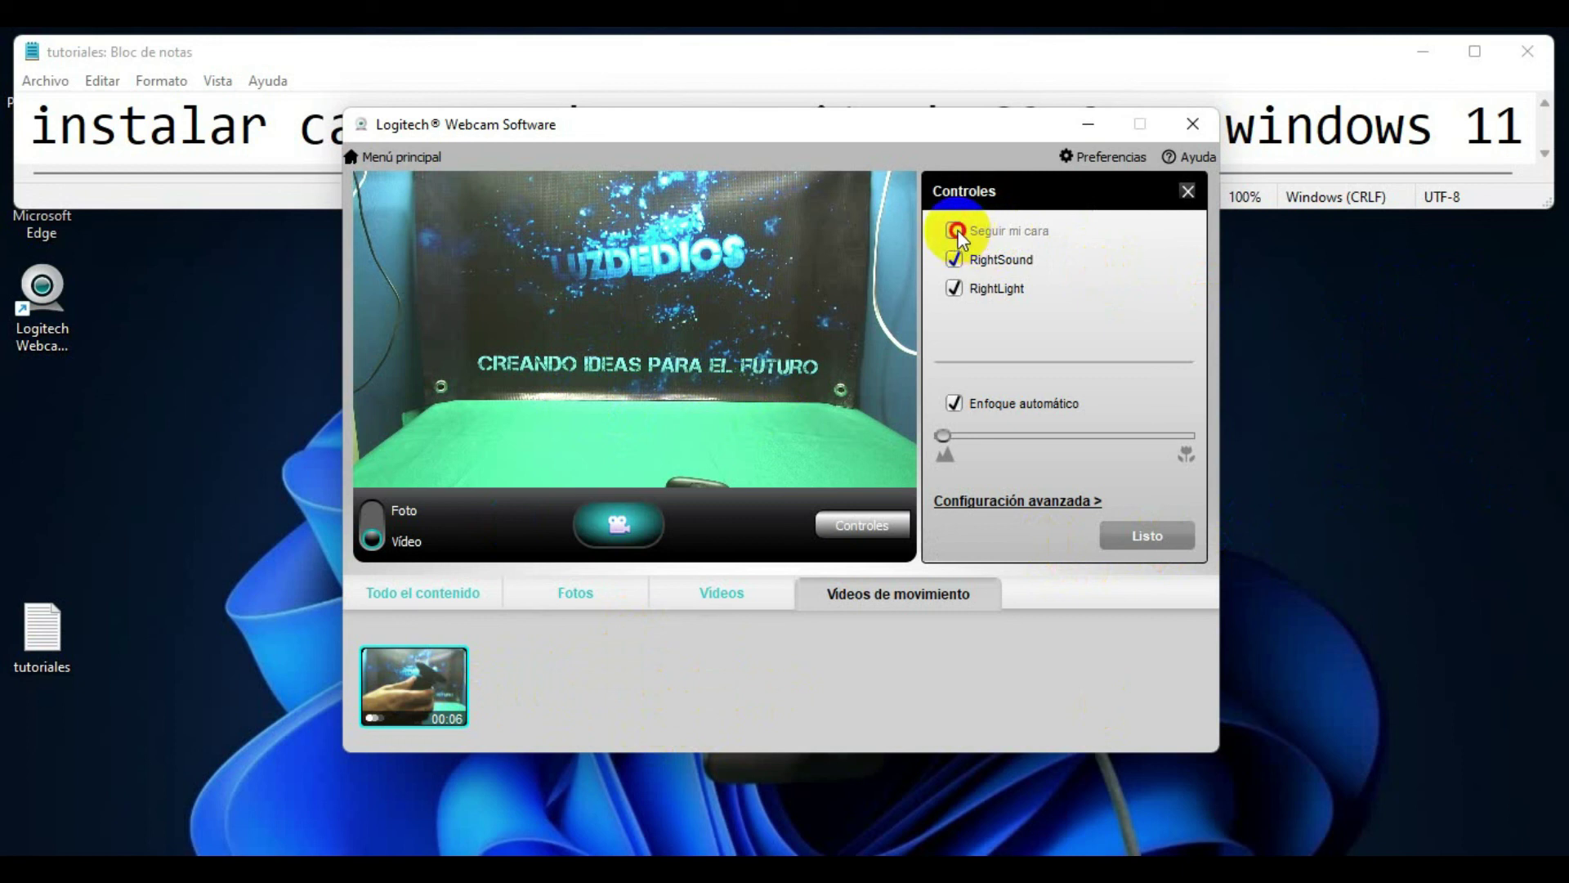
click(1146, 538)
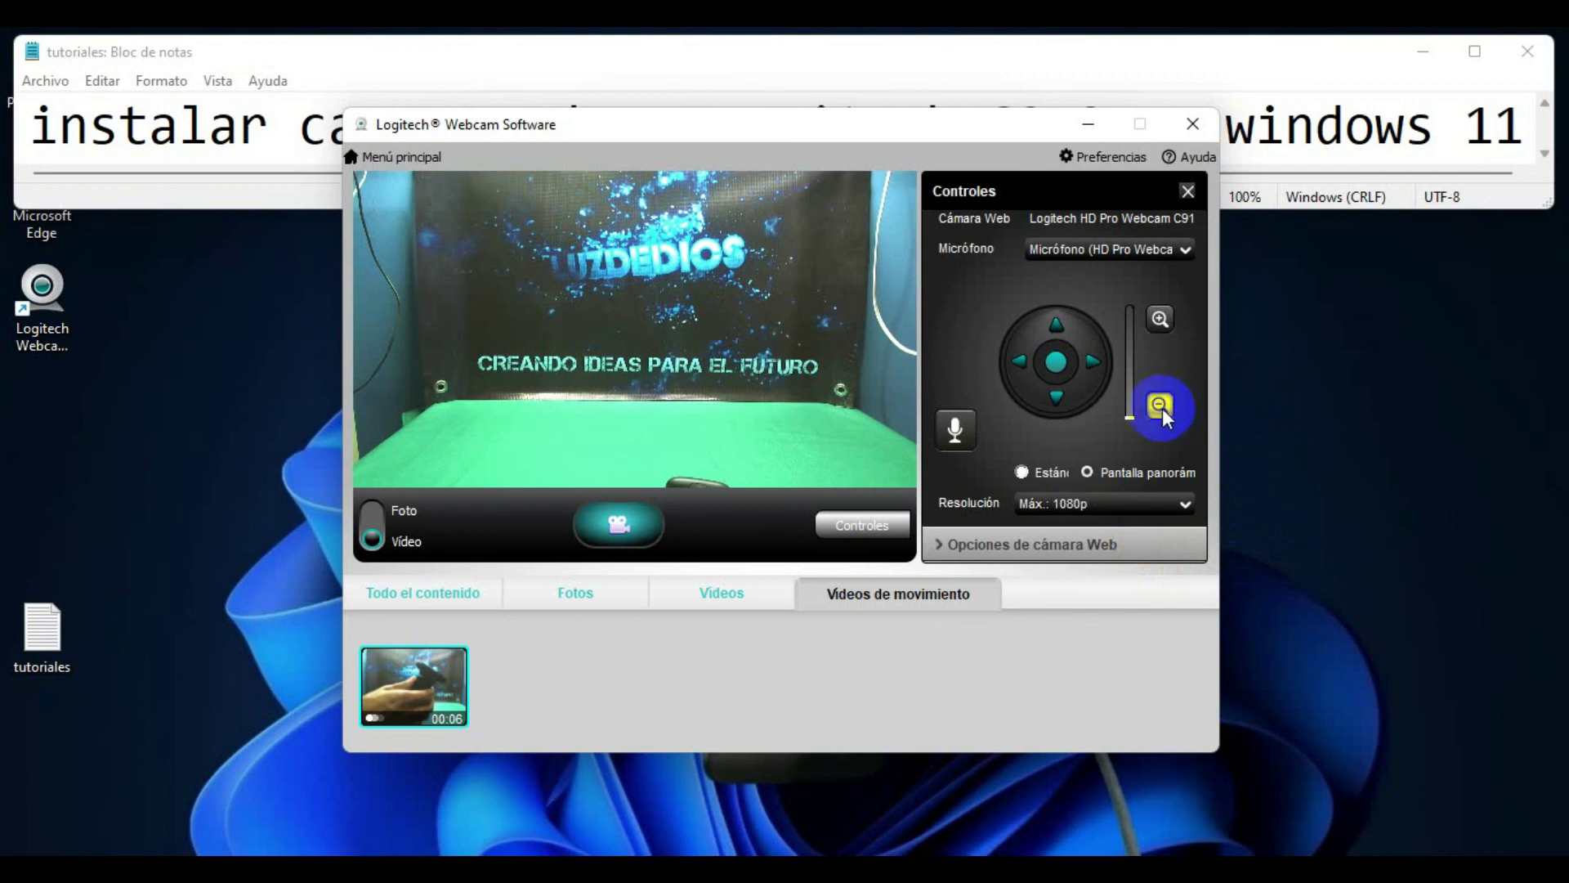
click(1057, 394)
click(805, 459)
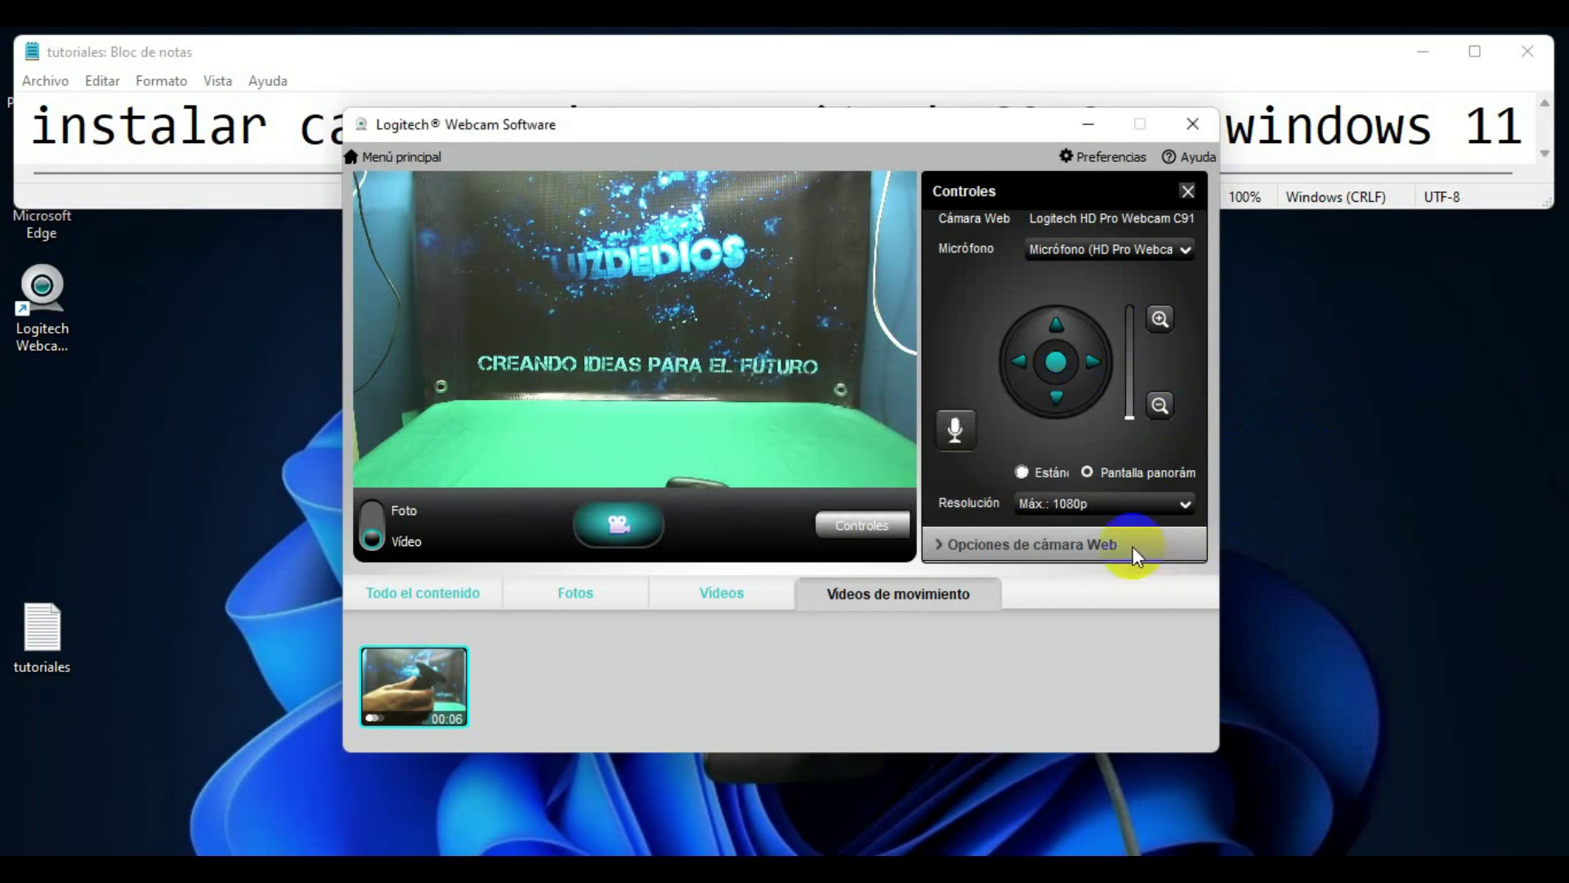
Switch the camera to photo mode, enable Seguir mi cara in the webcam options and finish the options.
click(1082, 541)
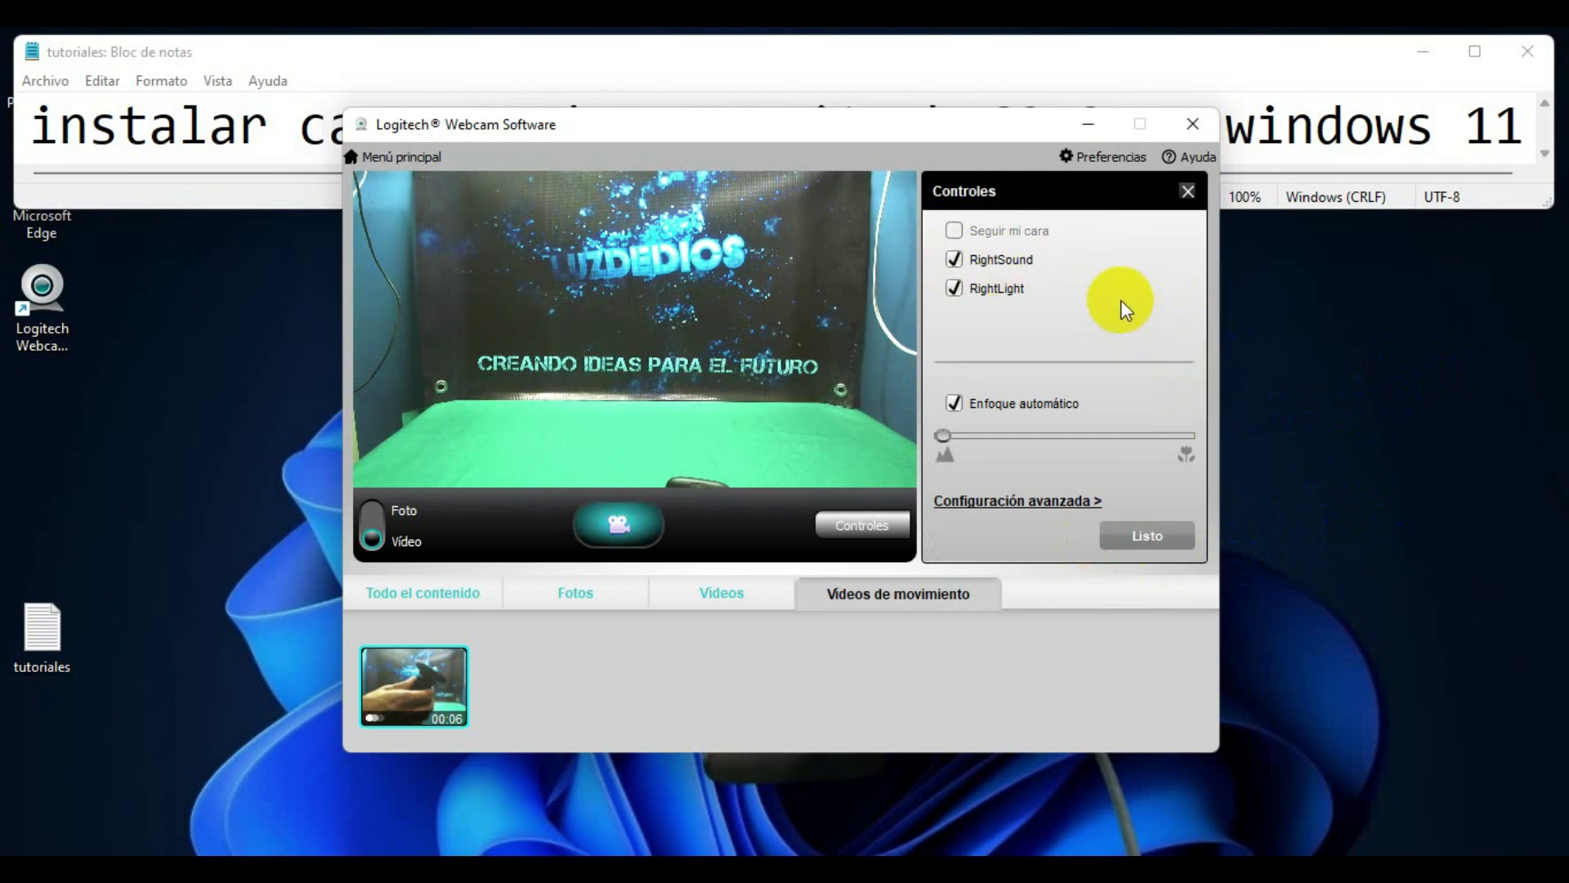
click(372, 513)
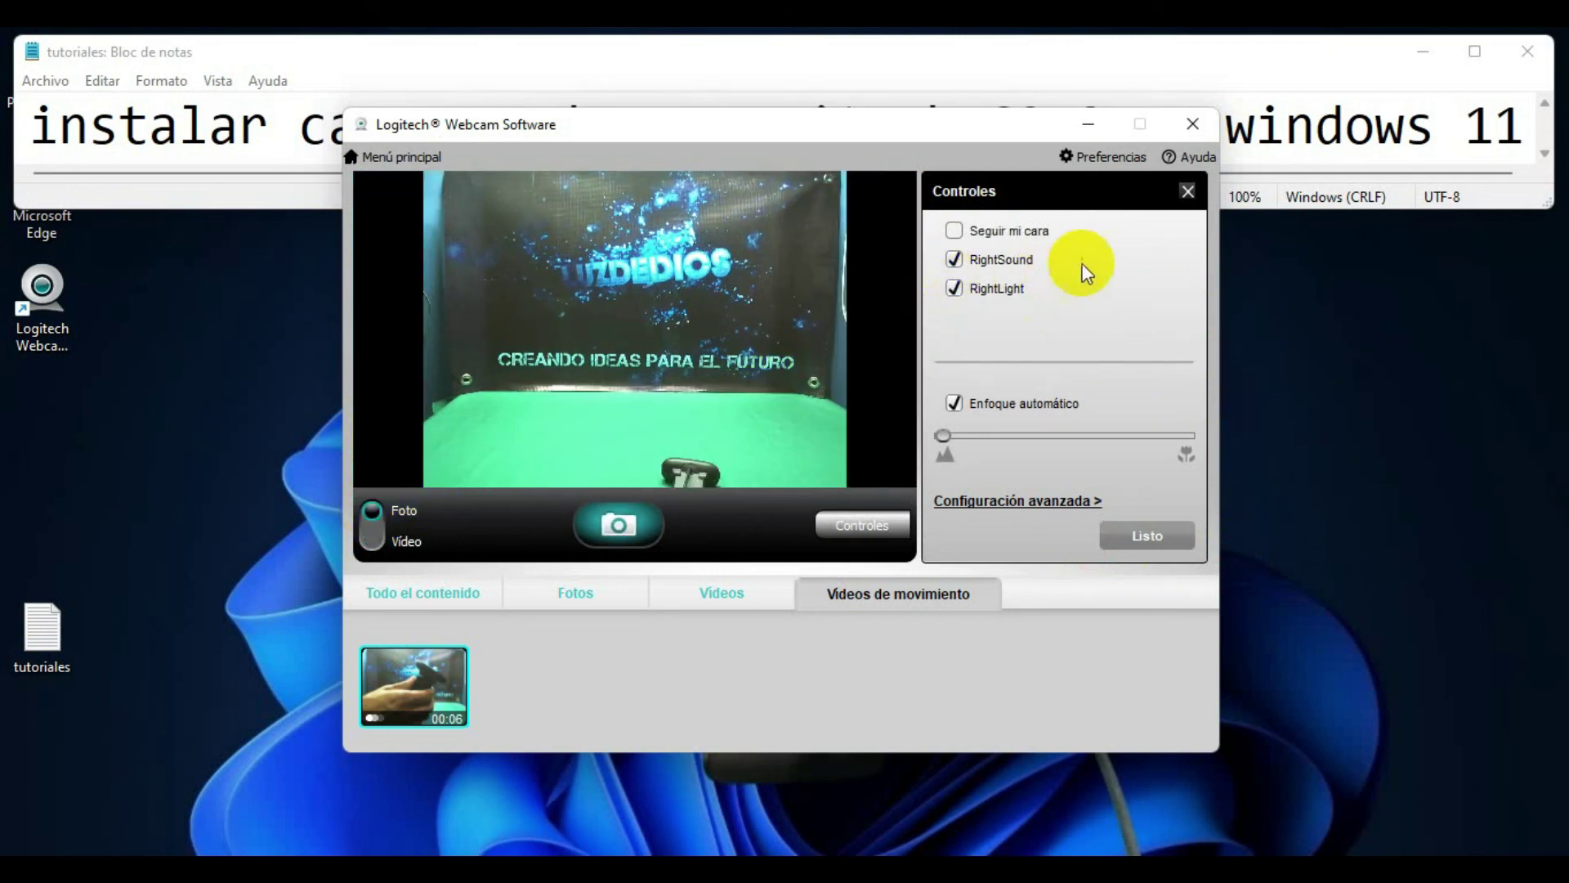
click(954, 232)
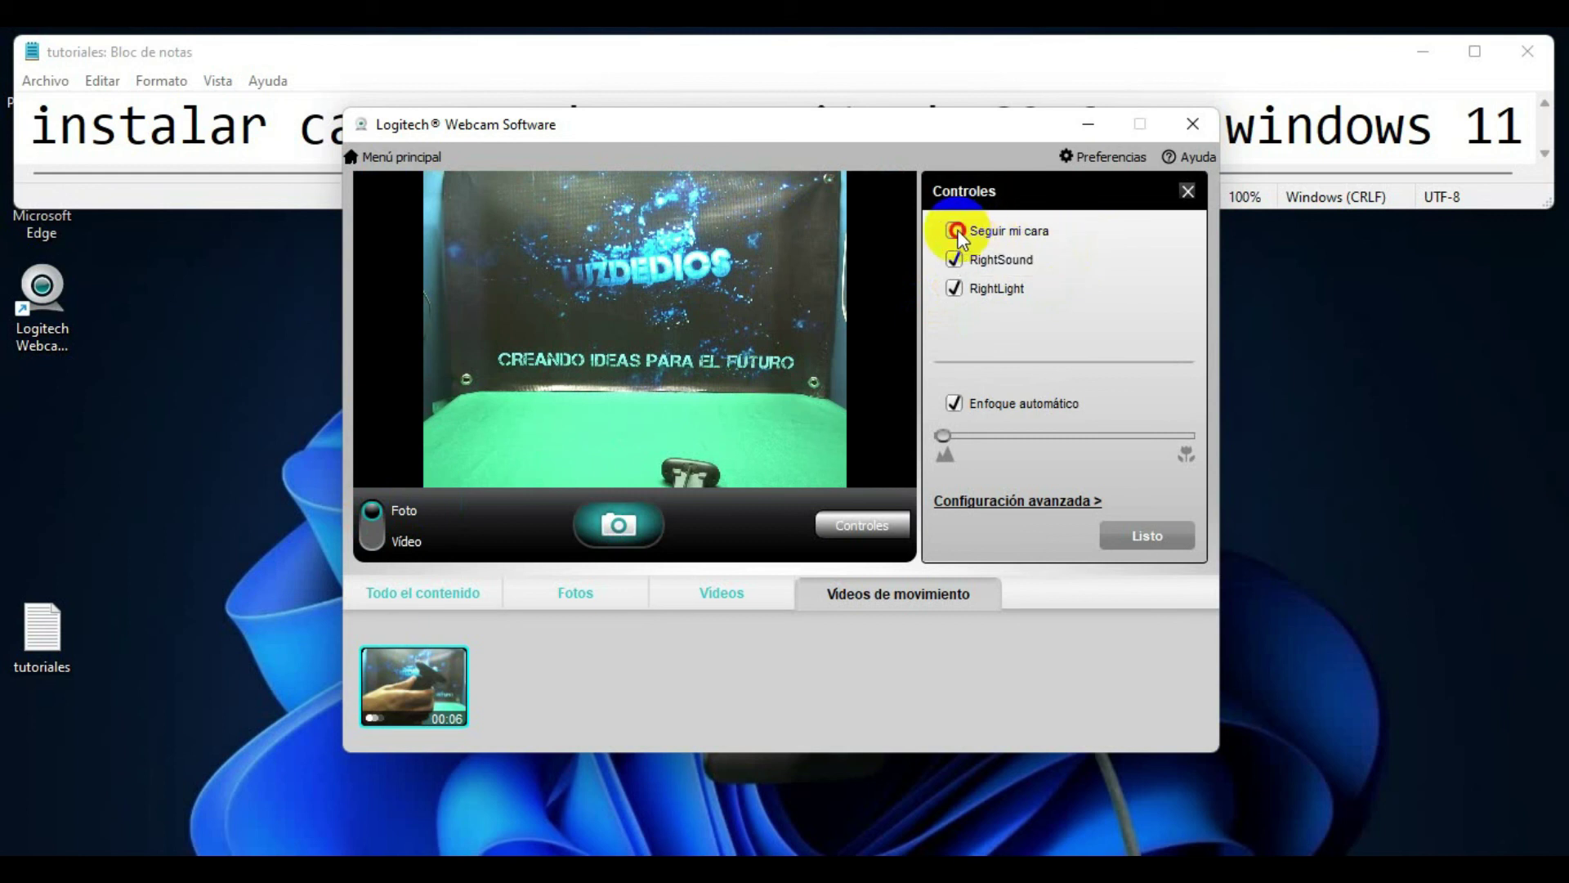
click(1187, 537)
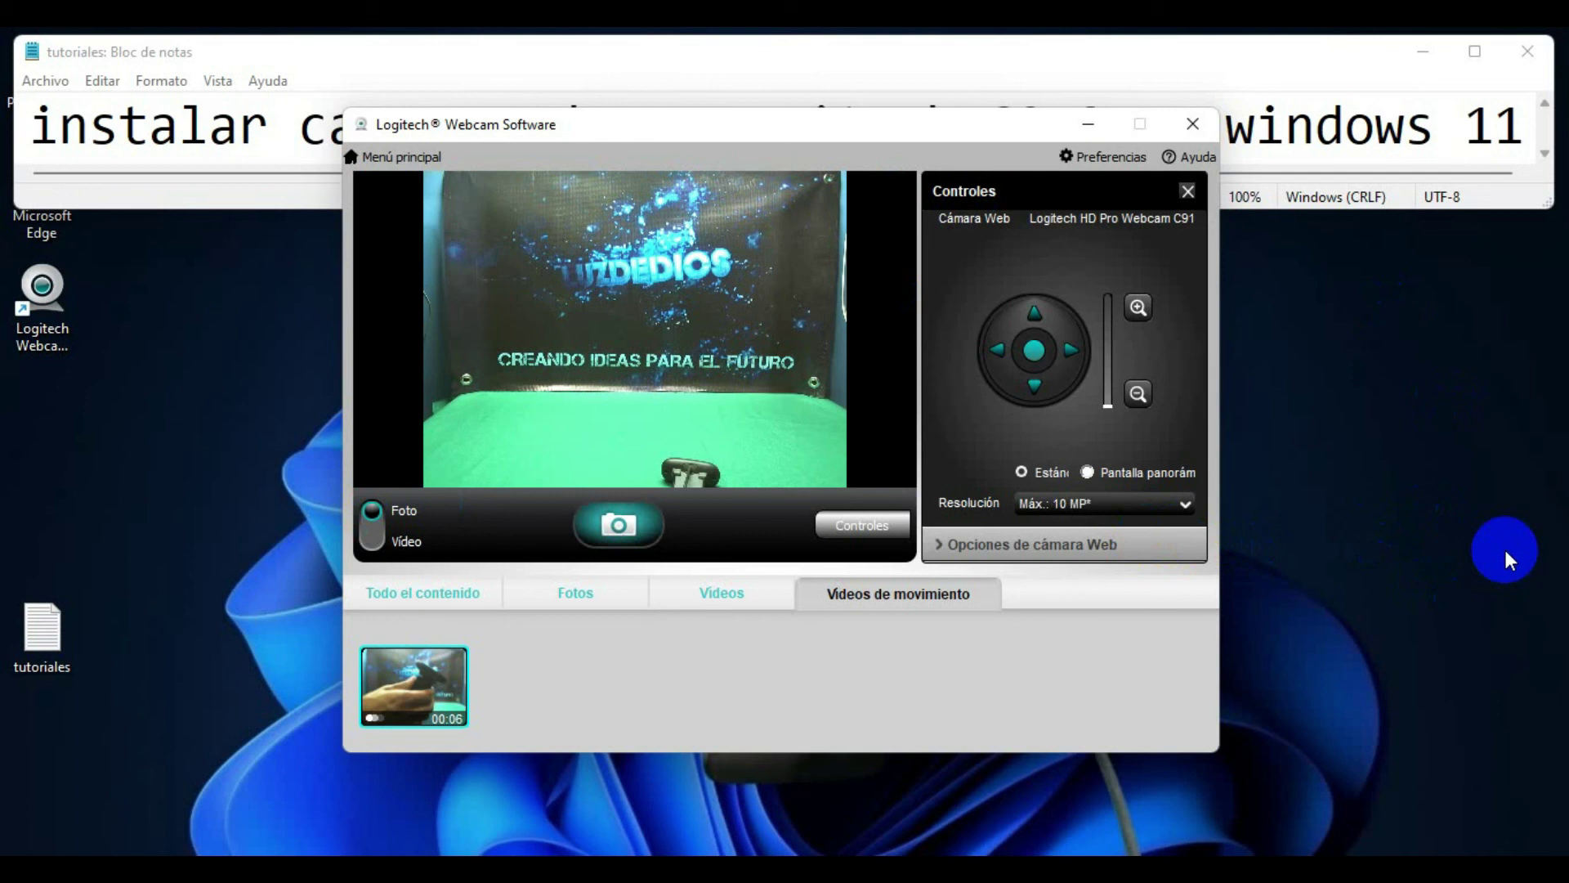